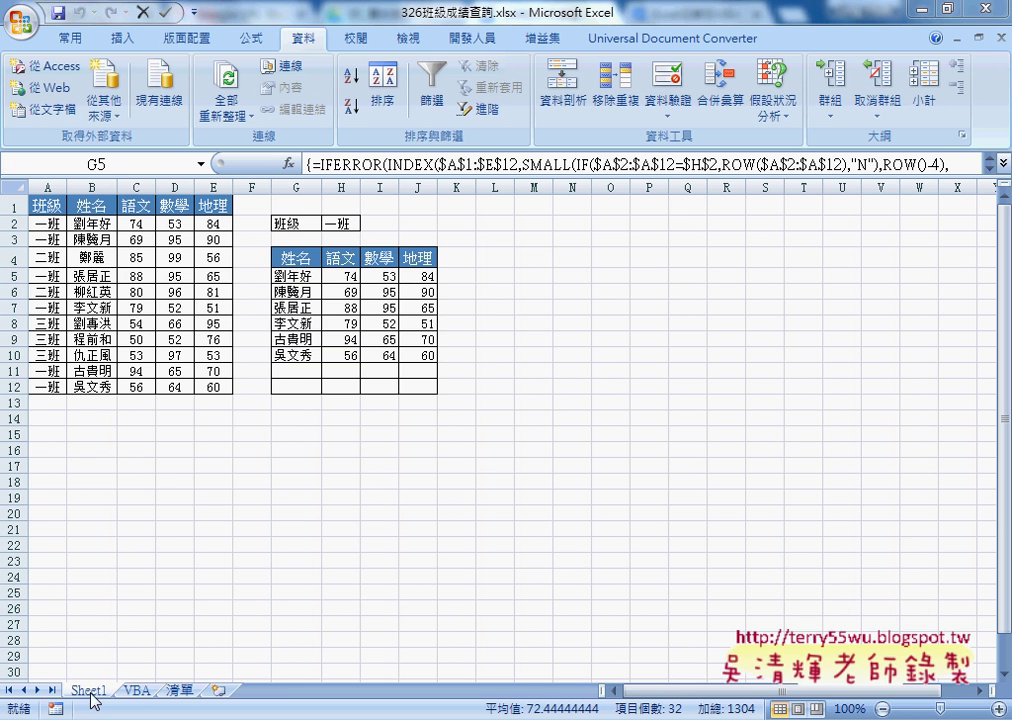
# - On the VBA sheet, clear the G5:J12 results table and leave G5 selected
pyautogui.click(93, 697)
pyautogui.click(138, 691)
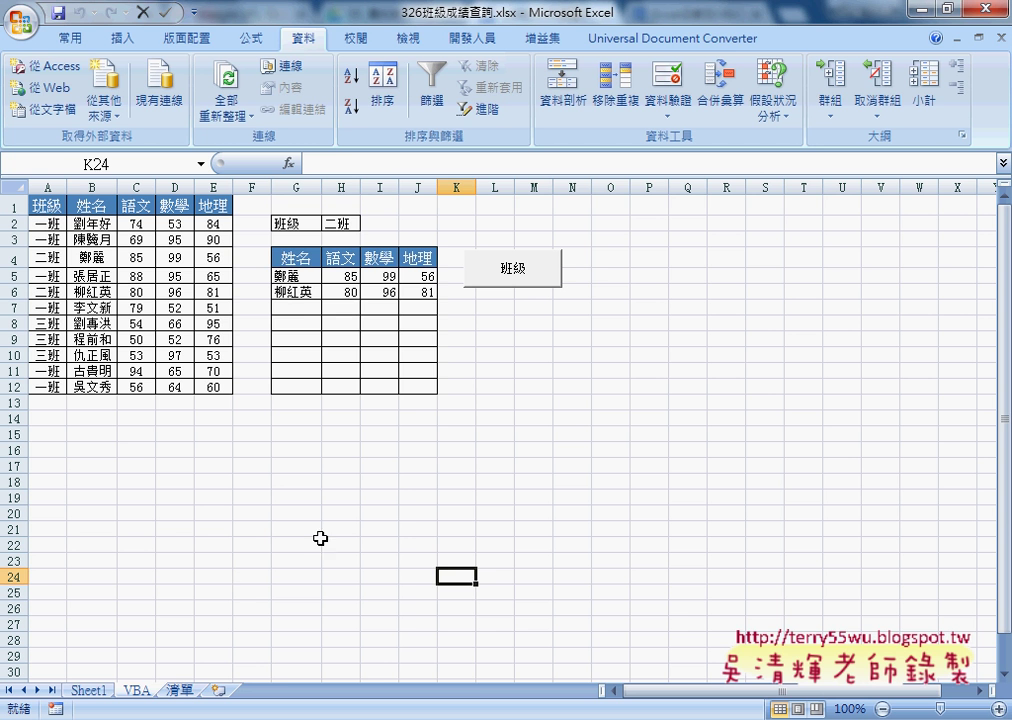
pyautogui.moveTo(291, 276); pyautogui.dragTo(409, 387)
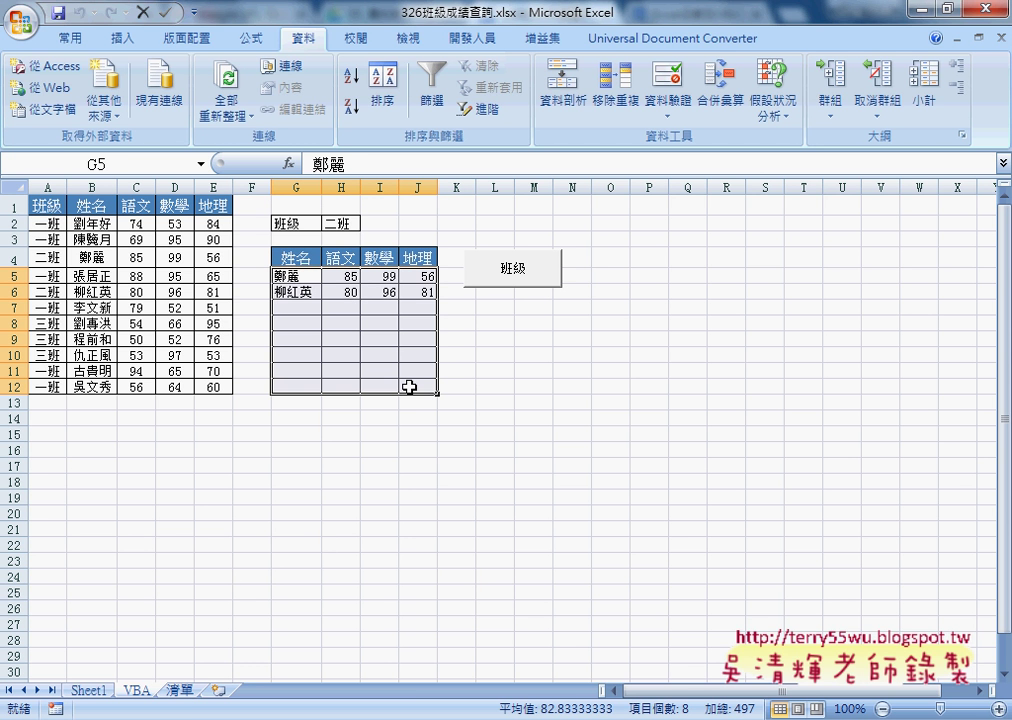
pyautogui.press('Delete')
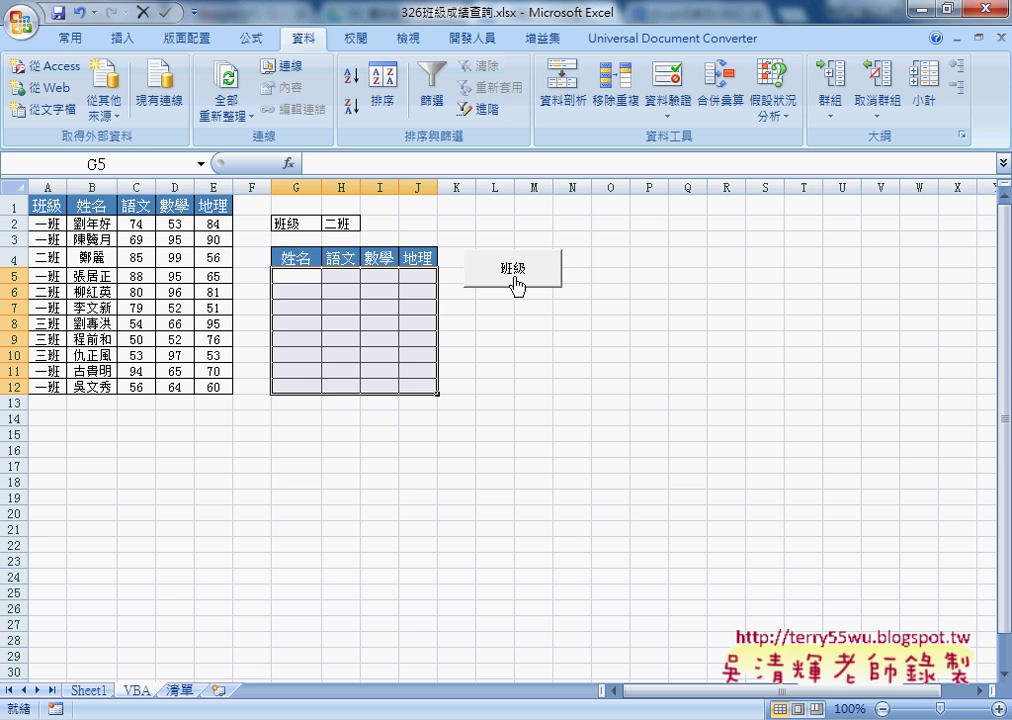
pyautogui.click(300, 281)
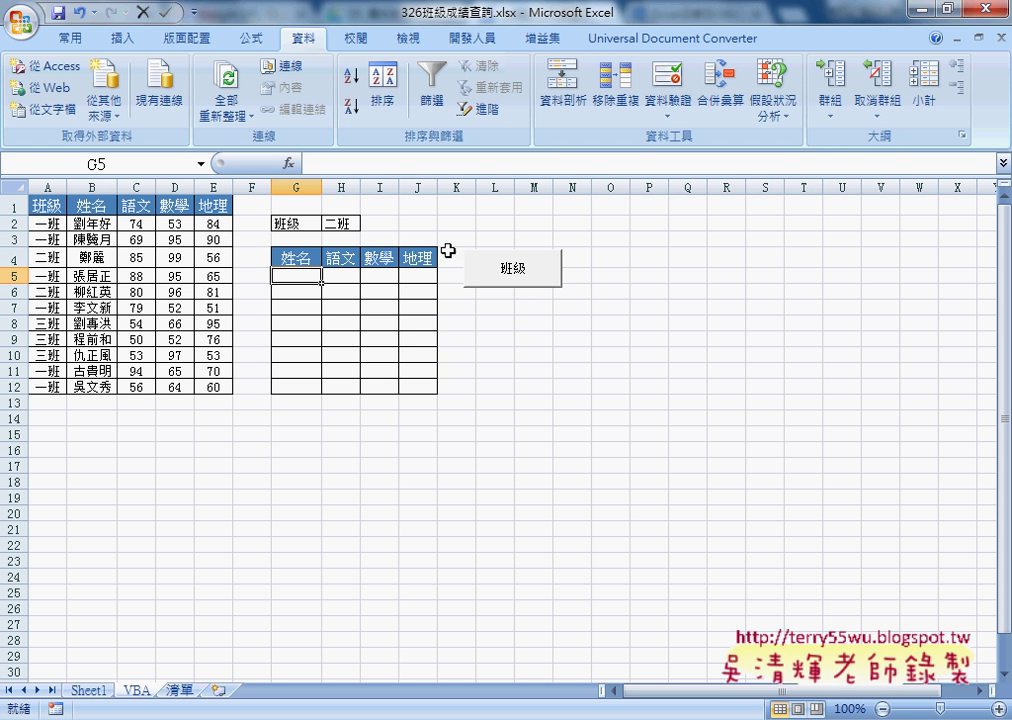
# - Choose 一班 from the class dropdown in cell H2
pyautogui.click(343, 222)
pyautogui.click(368, 223)
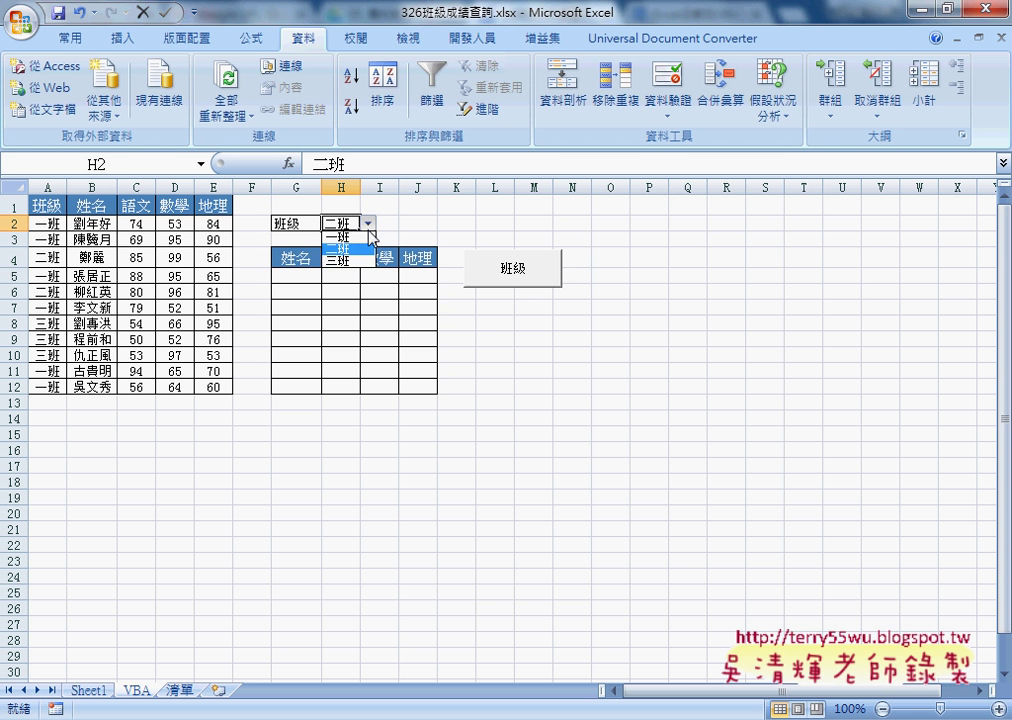
pyautogui.click(340, 237)
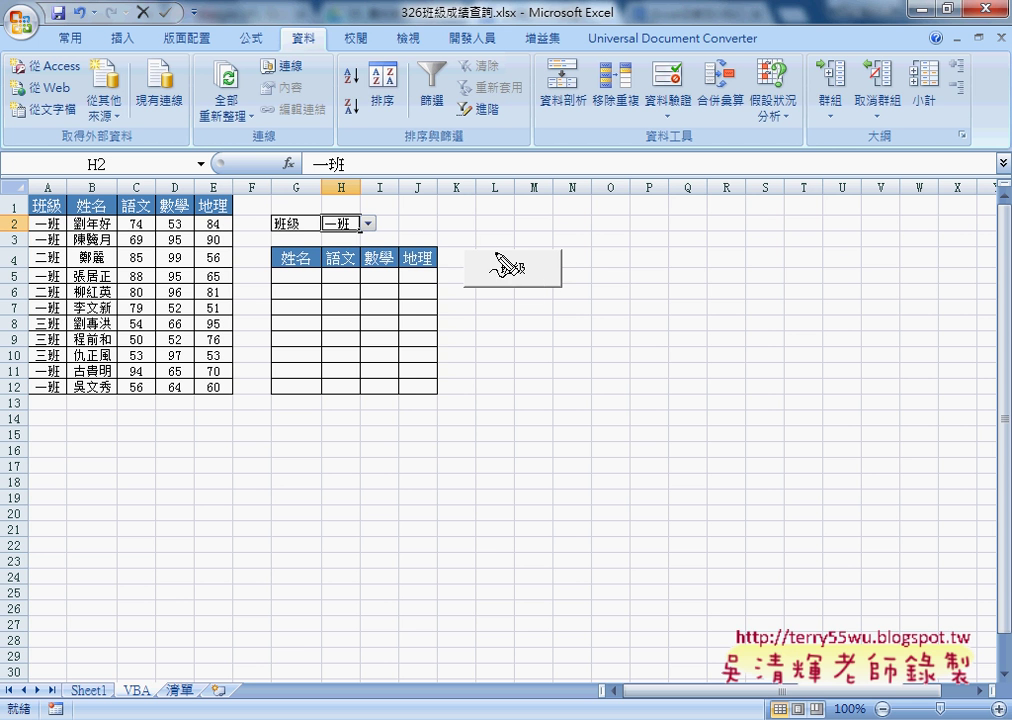
# - Circle H2 in red ink, outline the A2:E12 data table, and circle row headers 2 and 12
pyautogui.moveTo(358, 214)
pyautogui.mouseDown()
pyautogui.moveTo(334, 236)
pyautogui.moveTo(362, 230)
pyautogui.moveTo(348, 240)
pyautogui.mouseUp()
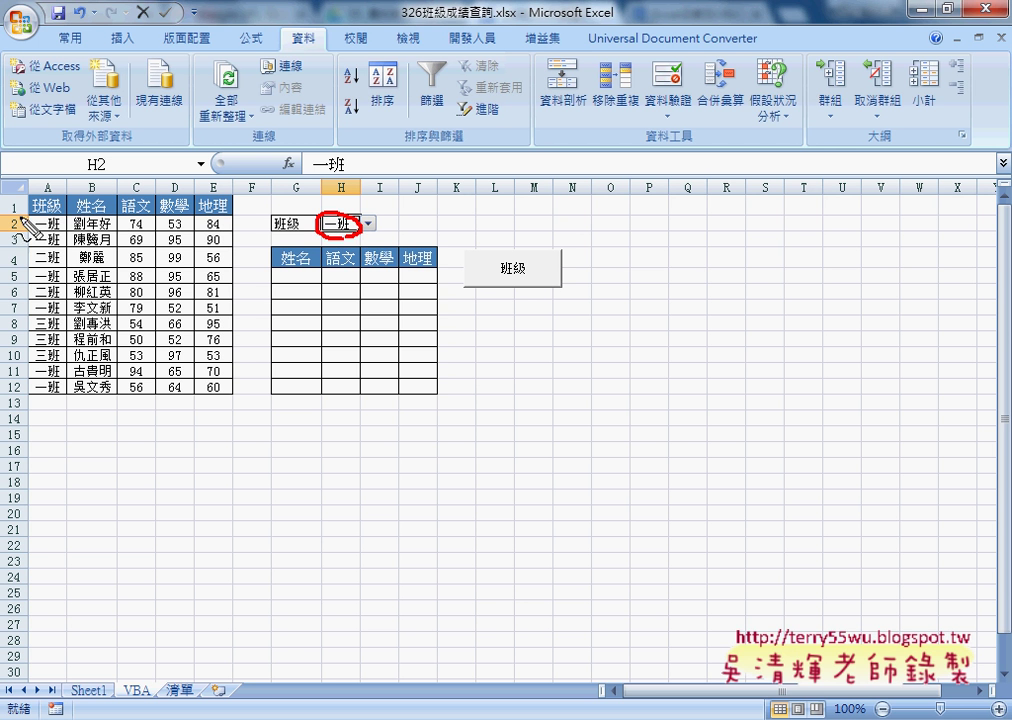
pyautogui.moveTo(22, 216); pyautogui.dragTo(25, 378)
pyautogui.moveTo(34, 216)
pyautogui.mouseDown()
pyautogui.moveTo(208, 218)
pyautogui.moveTo(222, 398)
pyautogui.moveTo(30, 391)
pyautogui.mouseUp()
pyautogui.moveTo(20, 212)
pyautogui.mouseDown()
pyautogui.moveTo(8, 228)
pyautogui.moveTo(20, 238)
pyautogui.mouseUp()
pyautogui.moveTo(20, 382)
pyautogui.mouseDown()
pyautogui.moveTo(8, 398)
pyautogui.moveTo(20, 402)
pyautogui.mouseUp()
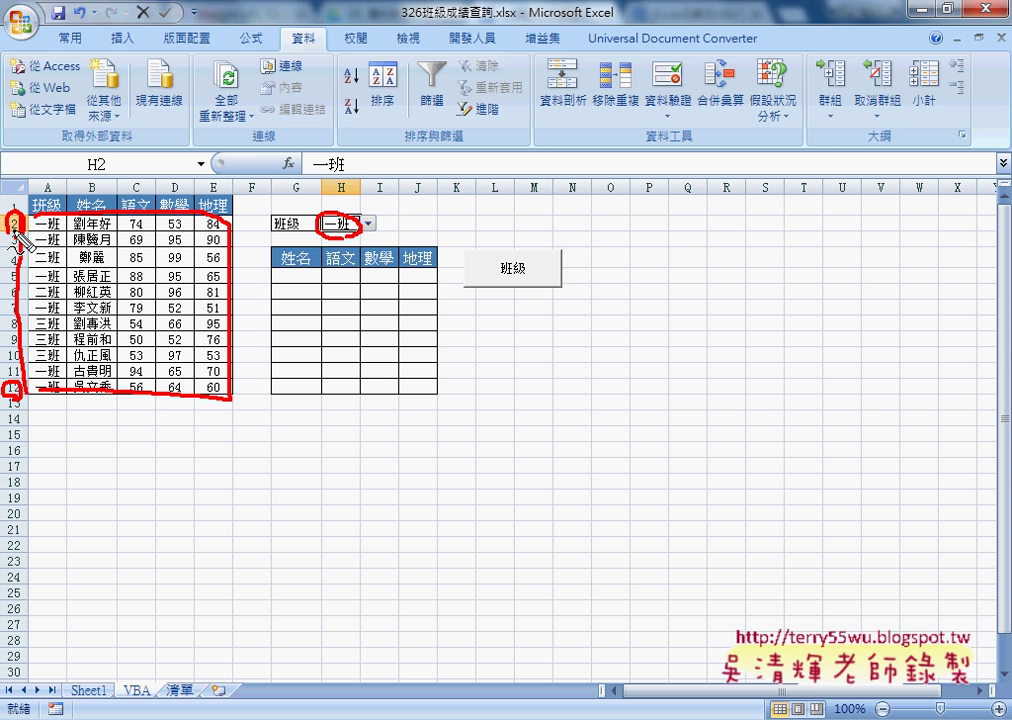
# - Circle column headers A, B, E, G and J, and outline the results table's first row
pyautogui.moveTo(38, 196); pyautogui.dragTo(64, 184)
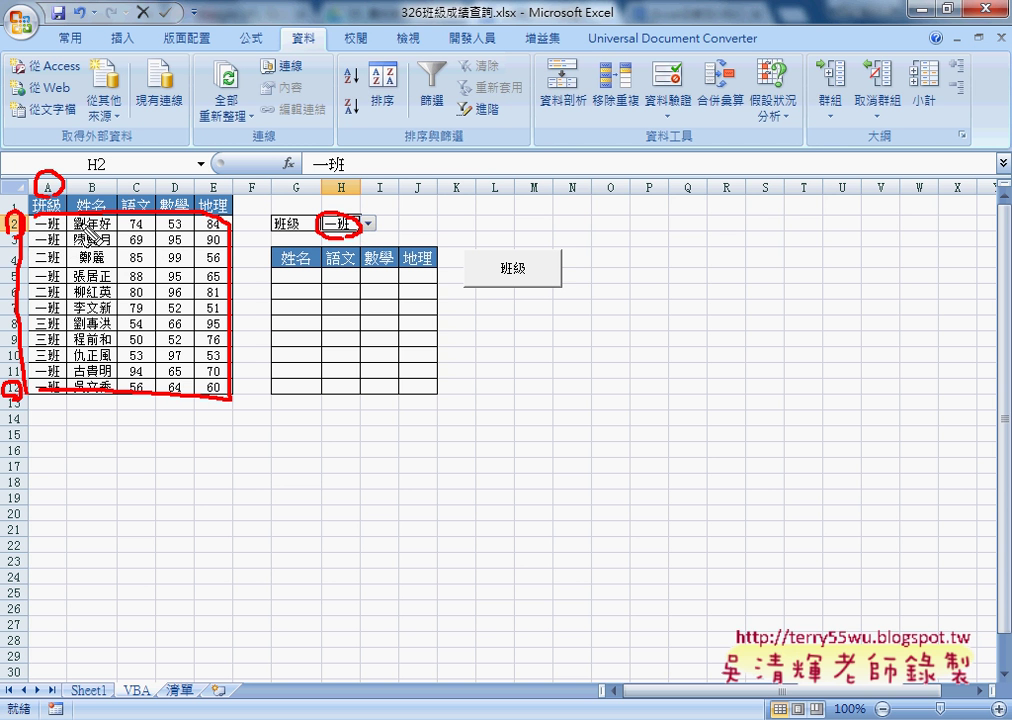
pyautogui.moveTo(82, 195); pyautogui.dragTo(108, 178)
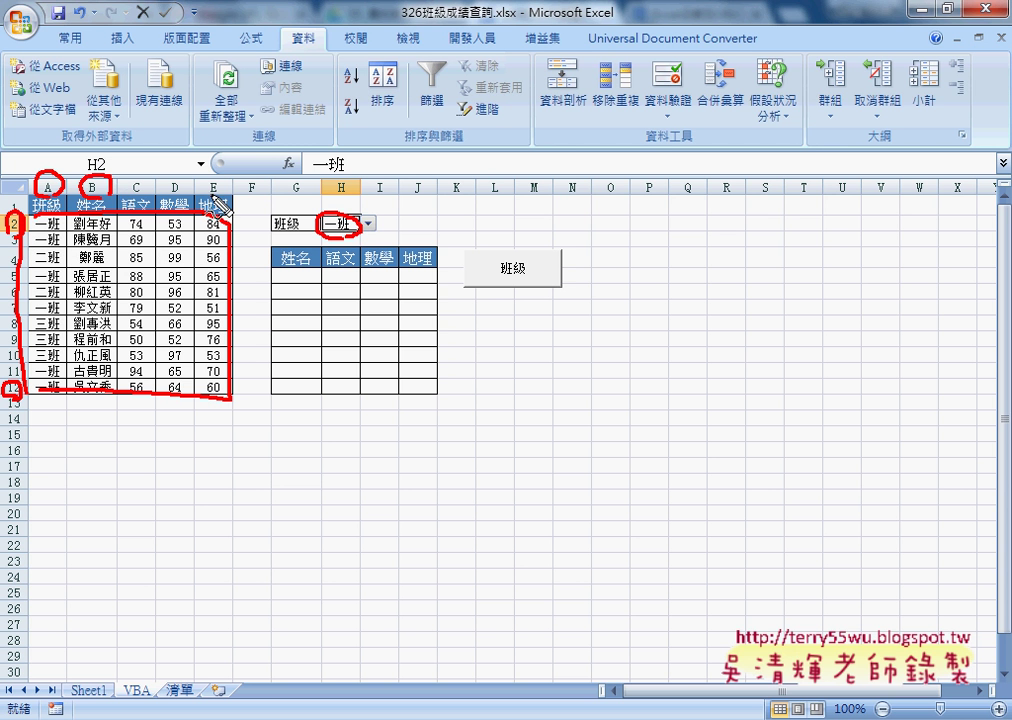
pyautogui.moveTo(218, 178); pyautogui.dragTo(226, 190)
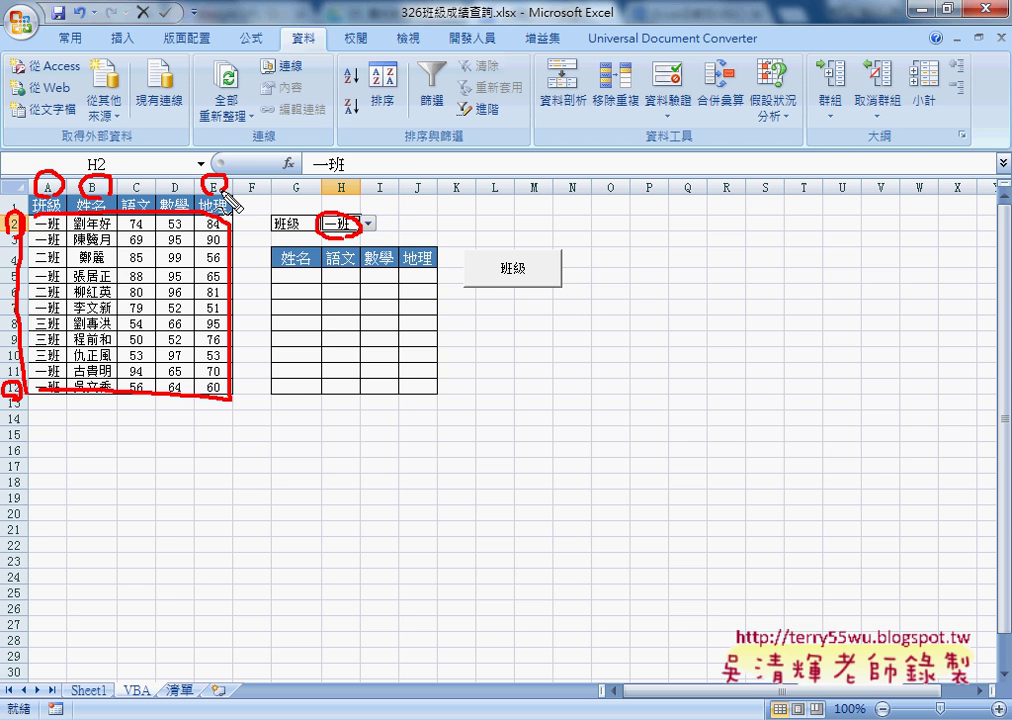
pyautogui.moveTo(306, 178); pyautogui.dragTo(314, 192)
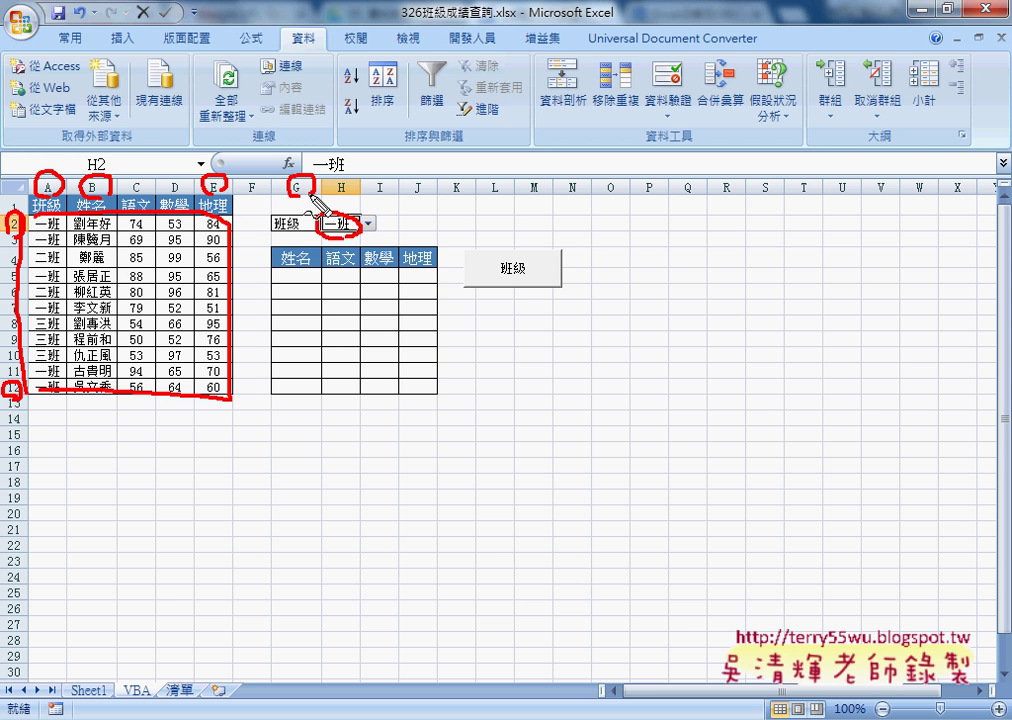
pyautogui.moveTo(410, 178); pyautogui.dragTo(428, 192)
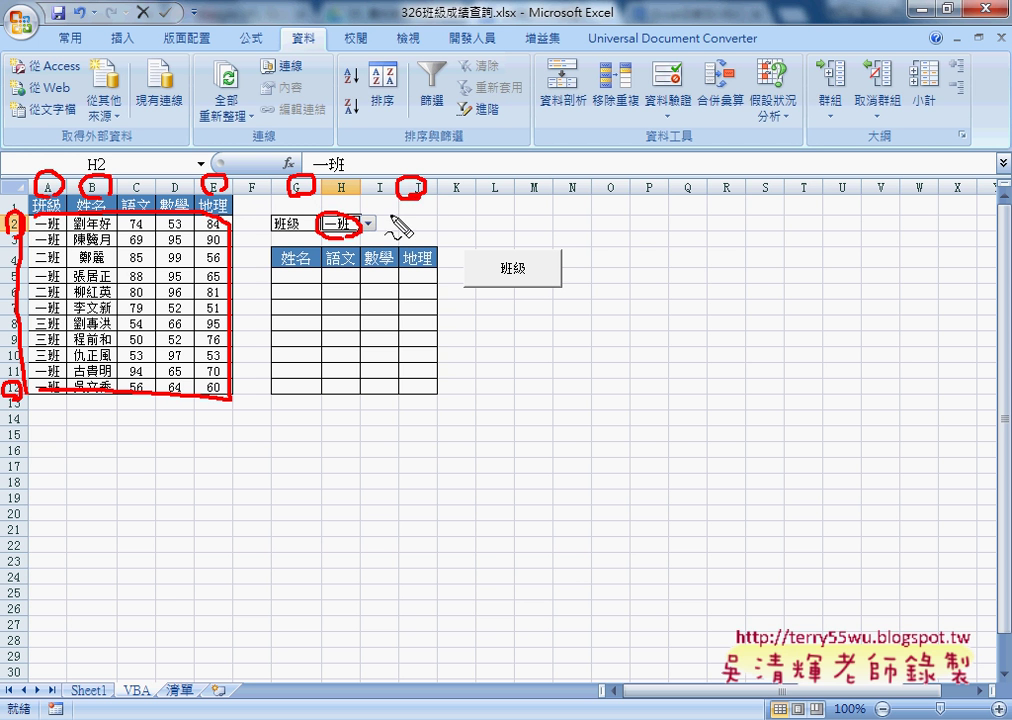
pyautogui.moveTo(270, 288); pyautogui.dragTo(436, 278)
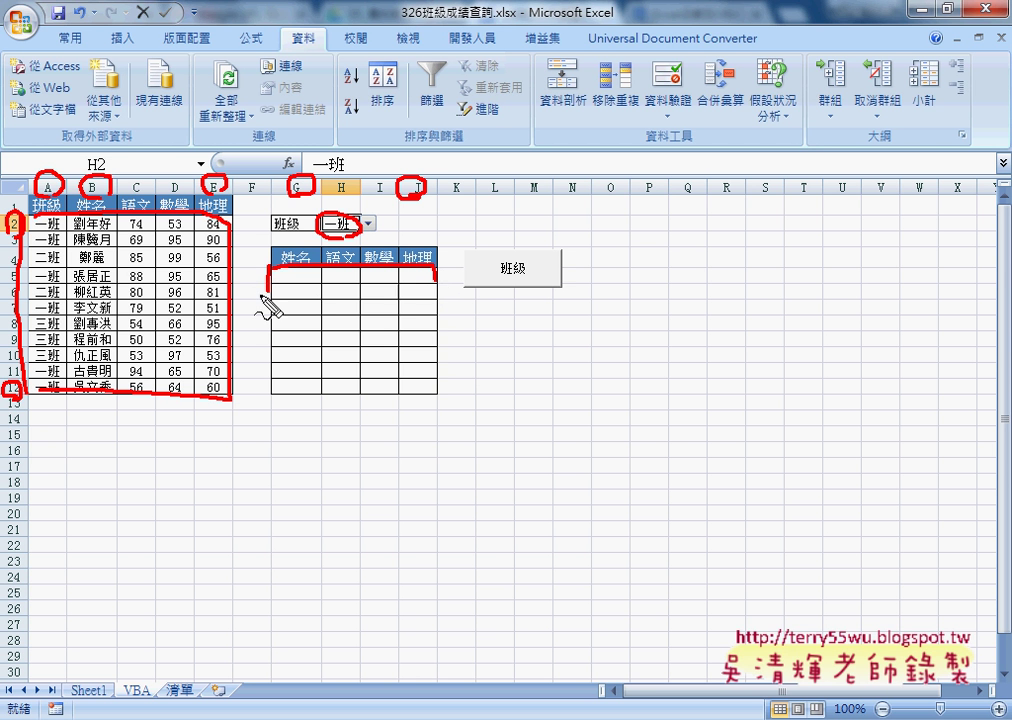
pyautogui.moveTo(270, 290); pyautogui.dragTo(438, 290)
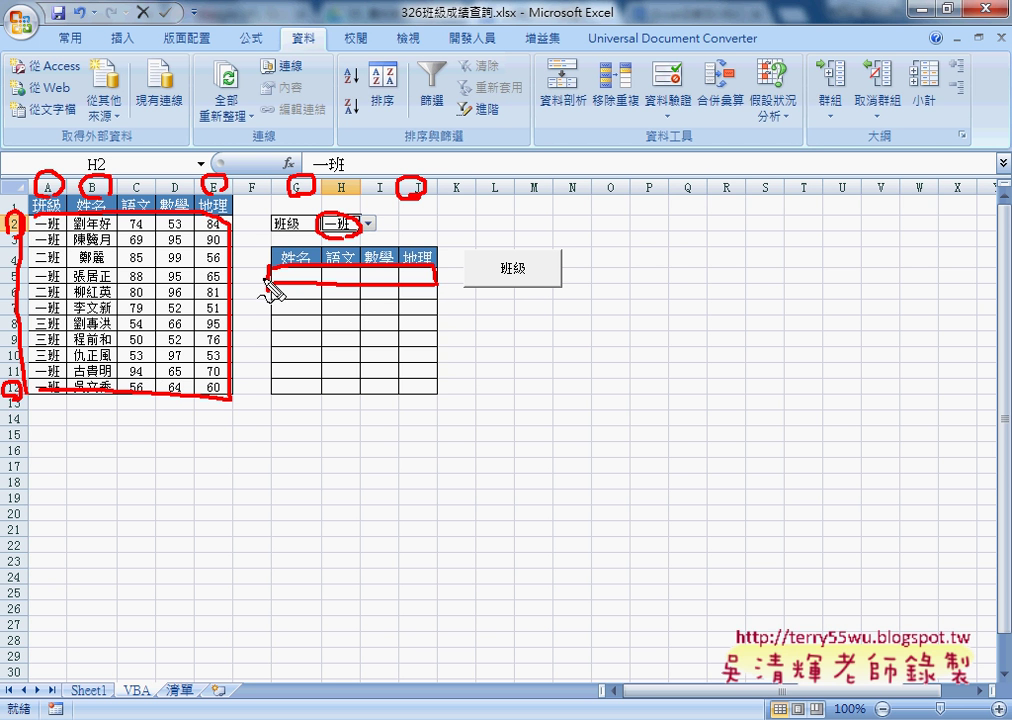
# - Write K=5 beside the results table and bracket its first two rows
pyautogui.moveTo(601, 259)
pyautogui.mouseDown()
pyautogui.moveTo(601, 290)
pyautogui.moveTo(645, 292)
pyautogui.mouseUp()
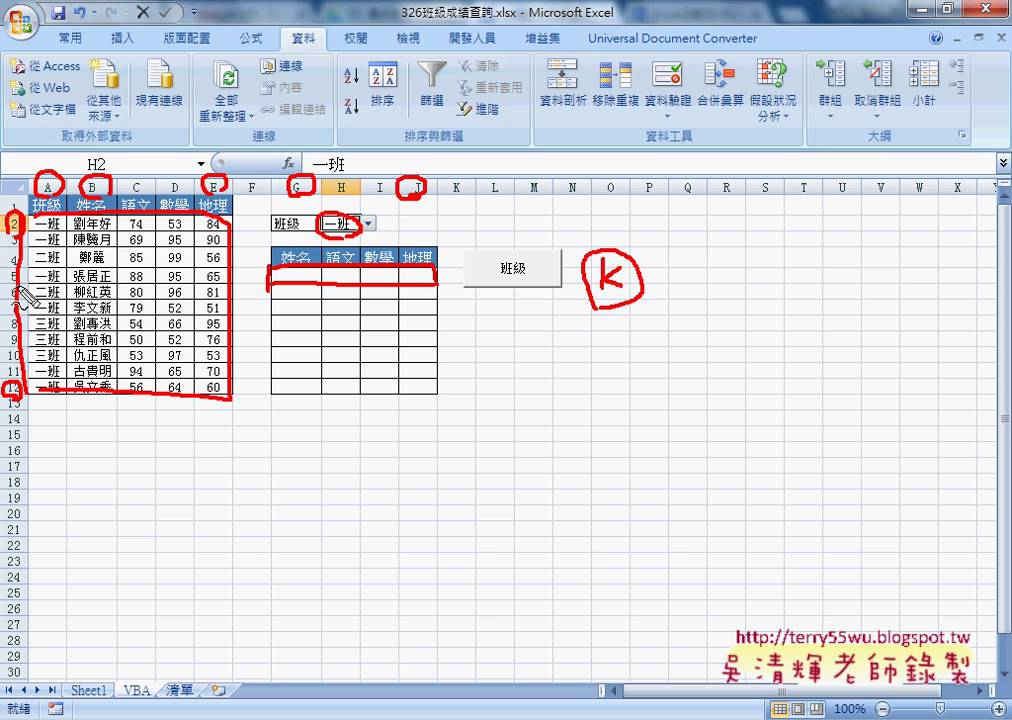
pyautogui.moveTo(13, 267); pyautogui.dragTo(11, 284)
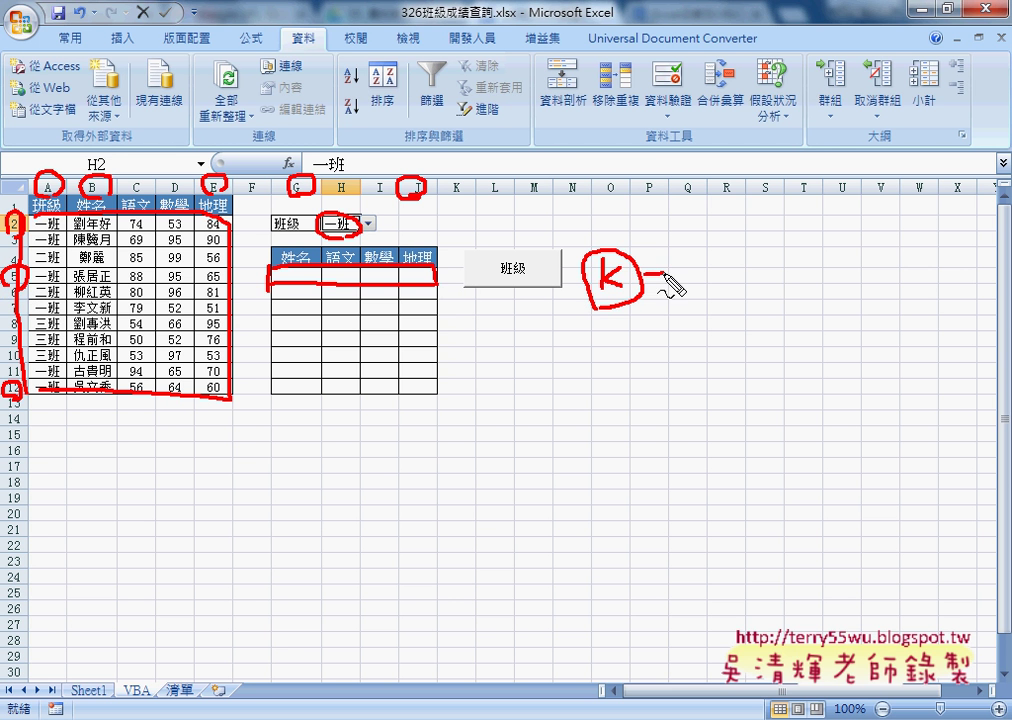
pyautogui.moveTo(646, 272)
pyautogui.mouseDown()
pyautogui.moveTo(661, 271)
pyautogui.moveTo(686, 300)
pyautogui.moveTo(710, 264)
pyautogui.mouseUp()
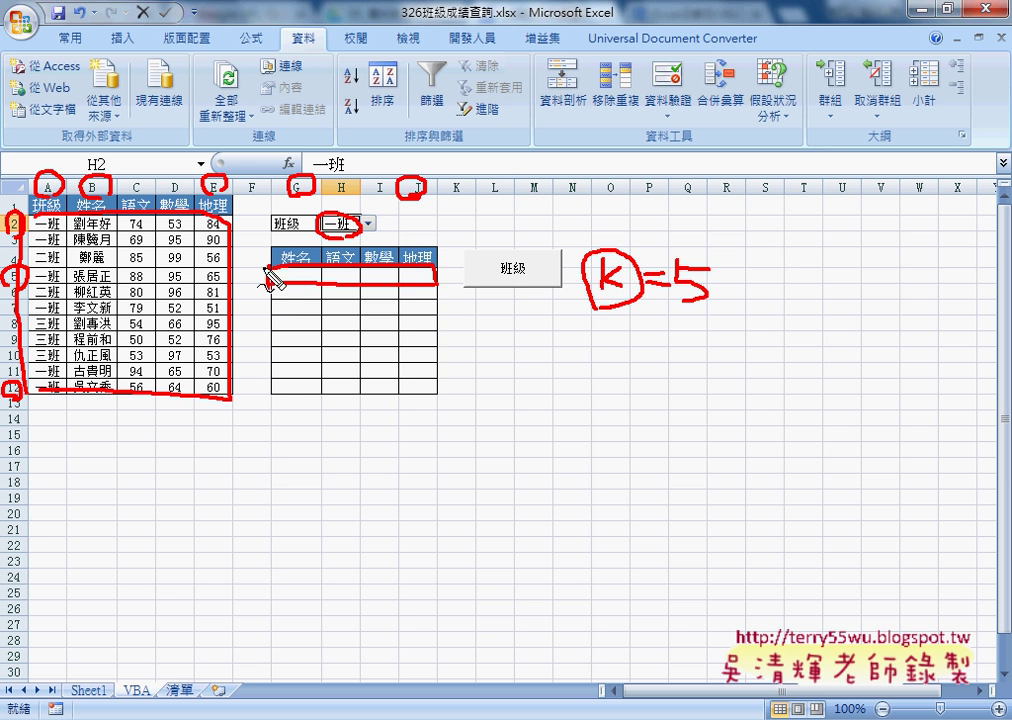
pyautogui.moveTo(266, 268); pyautogui.dragTo(270, 290)
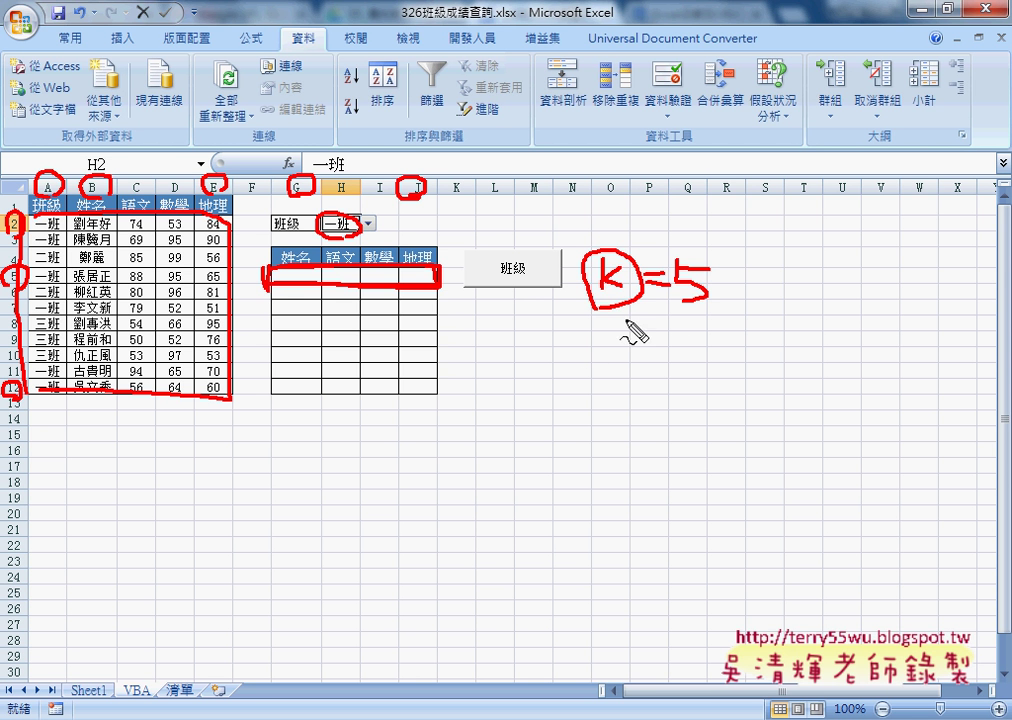
pyautogui.moveTo(668, 304)
pyautogui.mouseDown()
pyautogui.moveTo(664, 328)
pyautogui.moveTo(706, 318)
pyautogui.mouseUp()
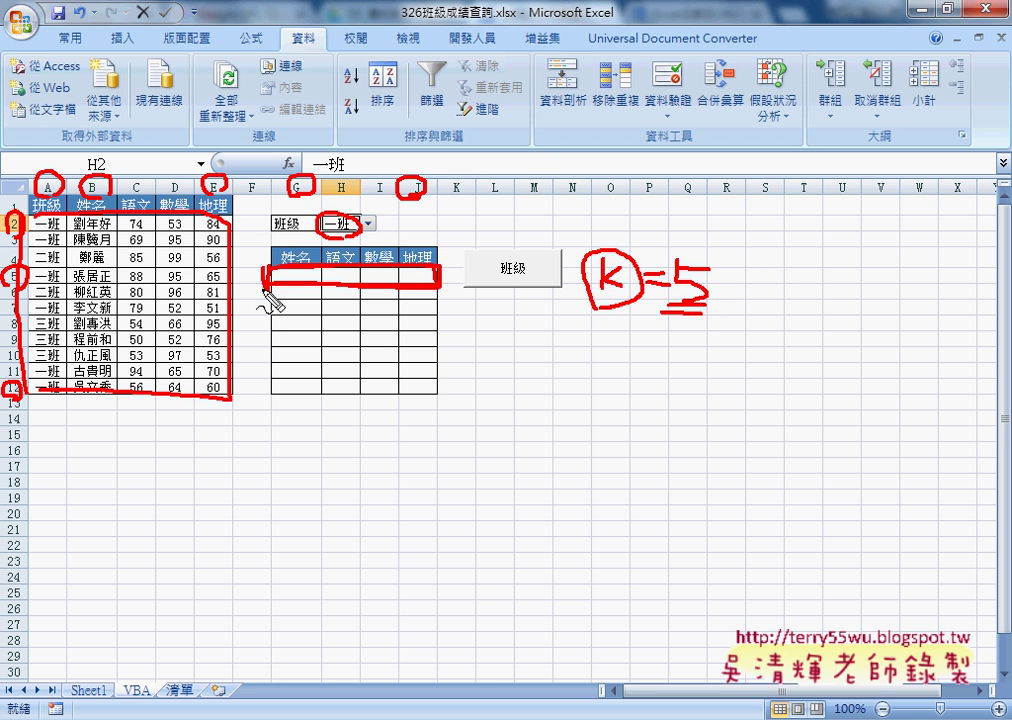
pyautogui.moveTo(268, 288); pyautogui.dragTo(431, 297)
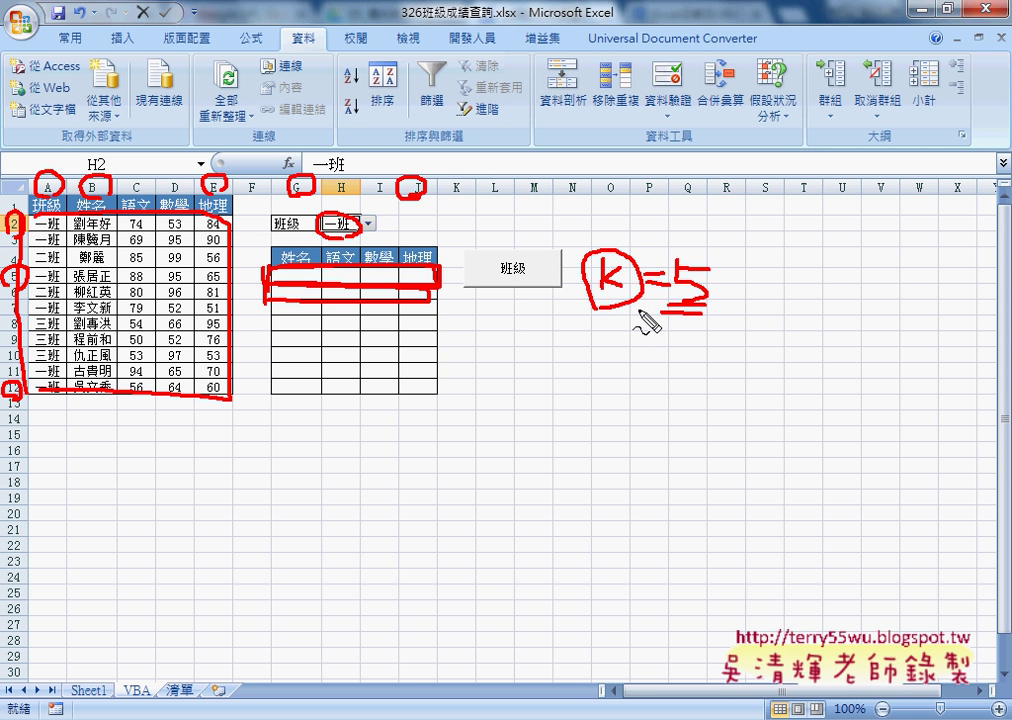
# - Write k=k+1 beneath K=5 with an arrow looping k+1 back to k
pyautogui.moveTo(586, 335)
pyautogui.mouseDown()
pyautogui.moveTo(586, 372)
pyautogui.moveTo(632, 350)
pyautogui.moveTo(647, 372)
pyautogui.moveTo(653, 356)
pyautogui.moveTo(700, 365)
pyautogui.moveTo(688, 378)
pyautogui.moveTo(717, 377)
pyautogui.mouseUp()
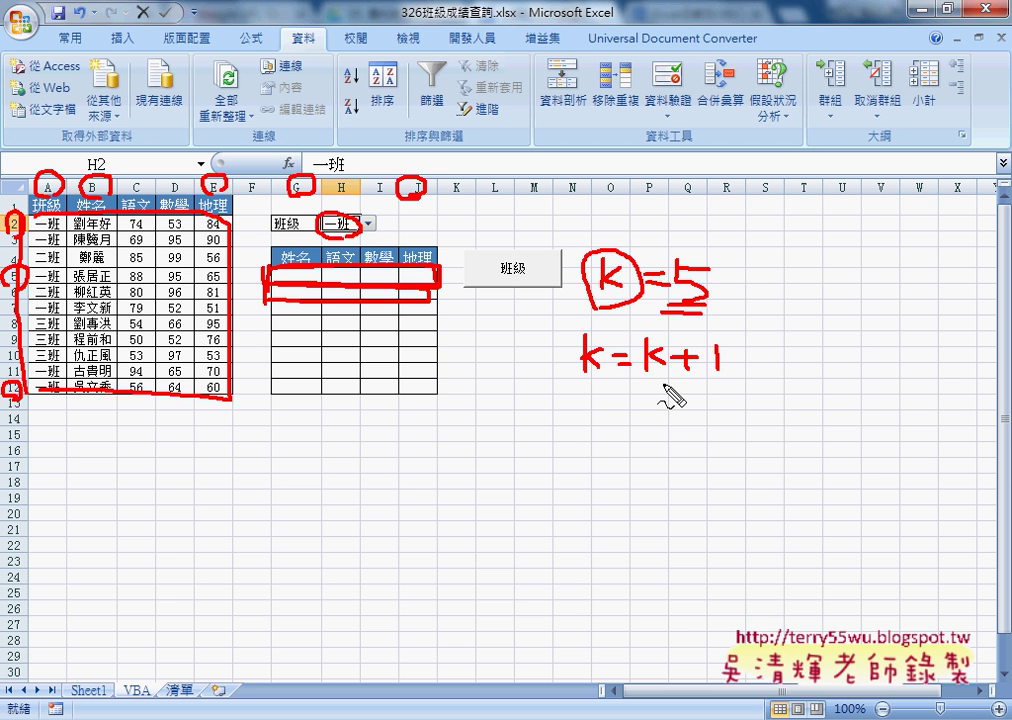
pyautogui.moveTo(645, 382); pyautogui.dragTo(706, 381)
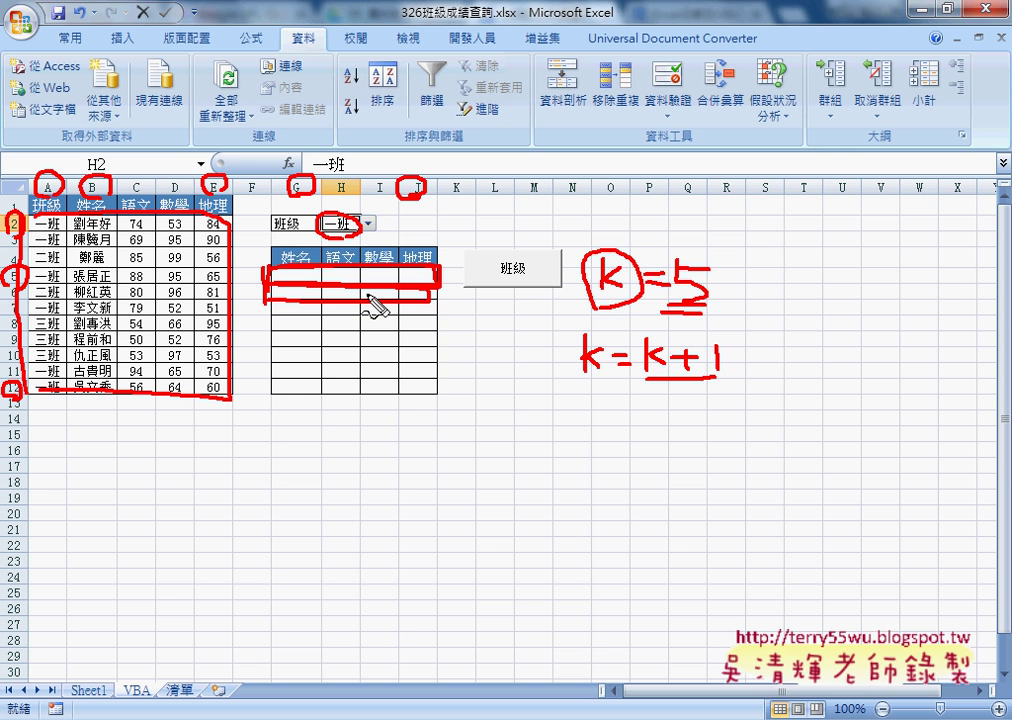
pyautogui.moveTo(665, 382)
pyautogui.mouseDown()
pyautogui.moveTo(583, 380)
pyautogui.moveTo(605, 398)
pyautogui.mouseUp()
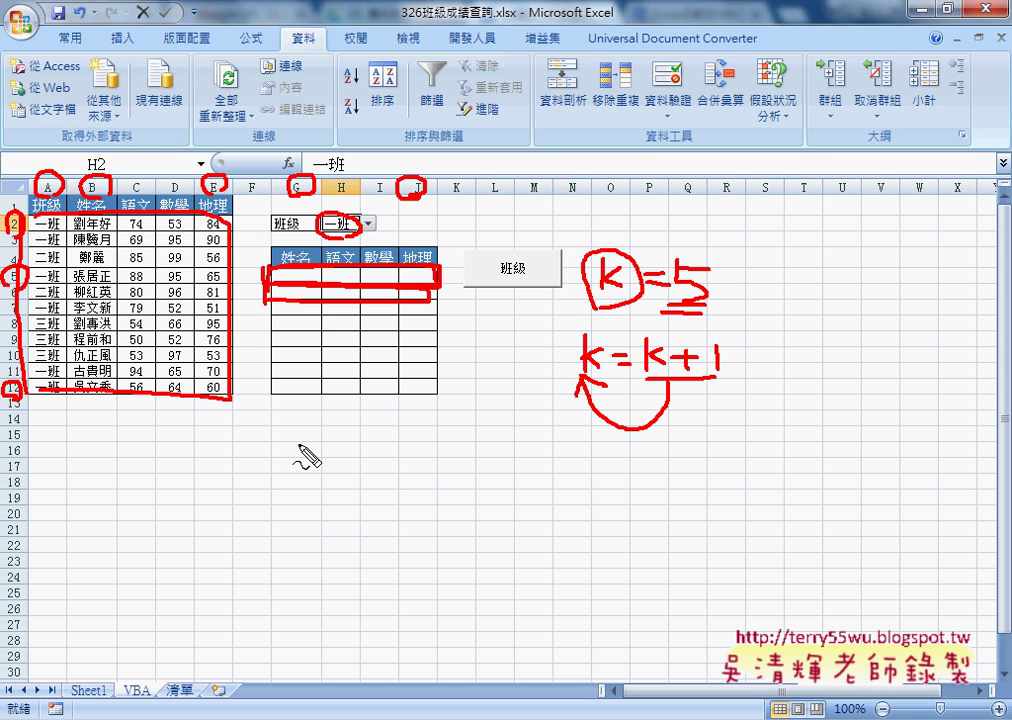
# - Erase the ink, run 班級, then set H2 to 二班 and rerun it to list that class
pyautogui.press('Escape')
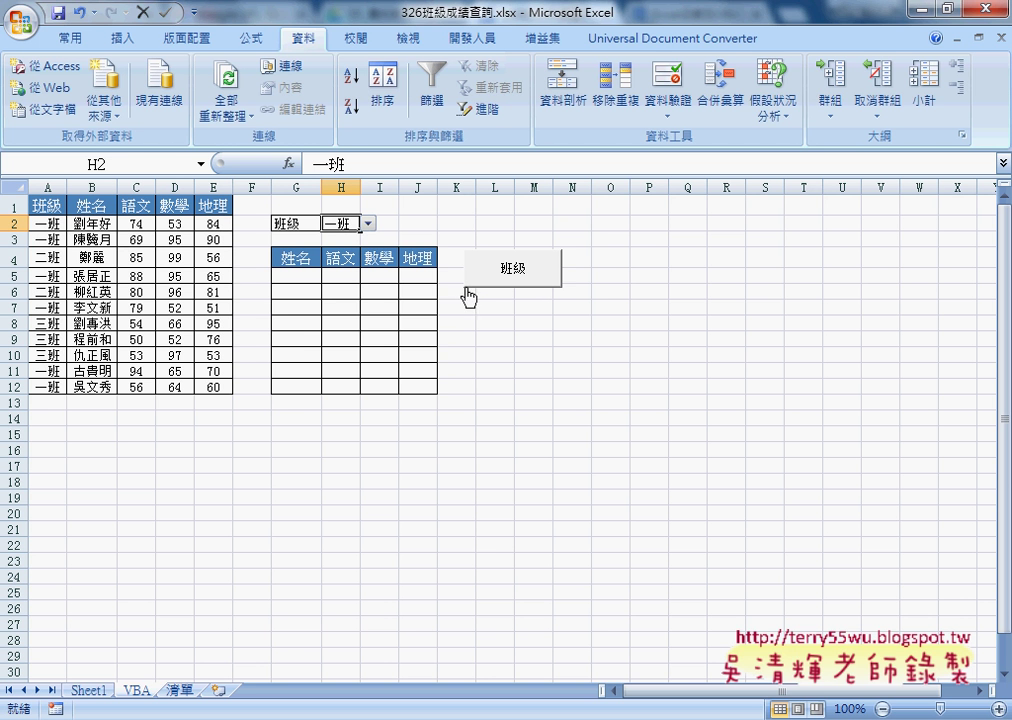
pyautogui.click(520, 271)
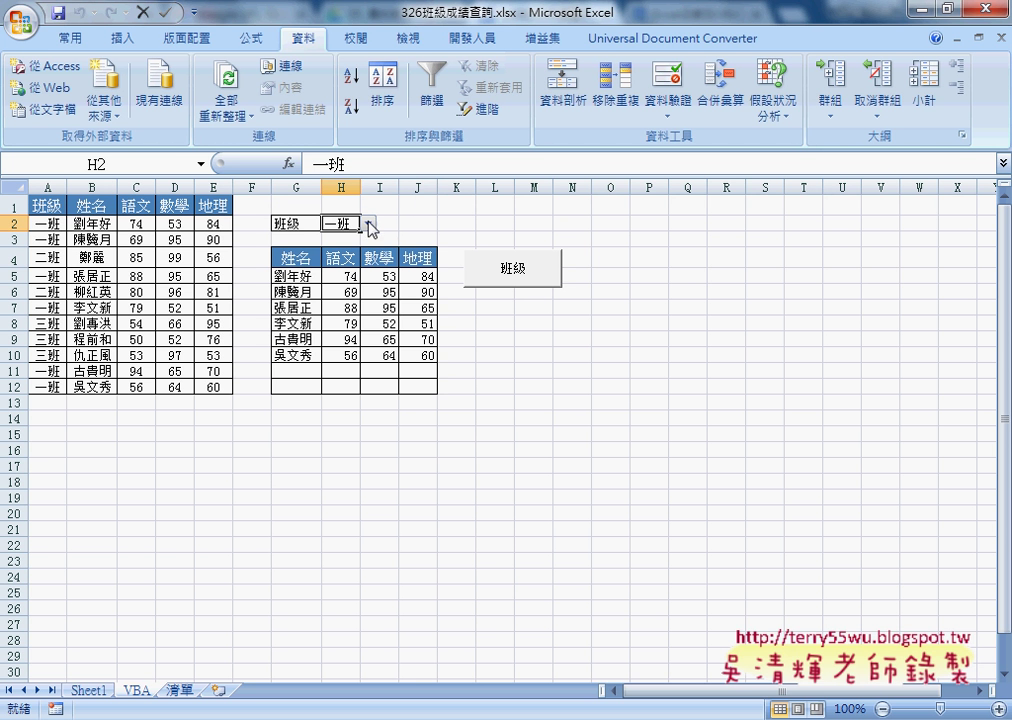
pyautogui.click(369, 223)
pyautogui.click(340, 254)
pyautogui.click(528, 282)
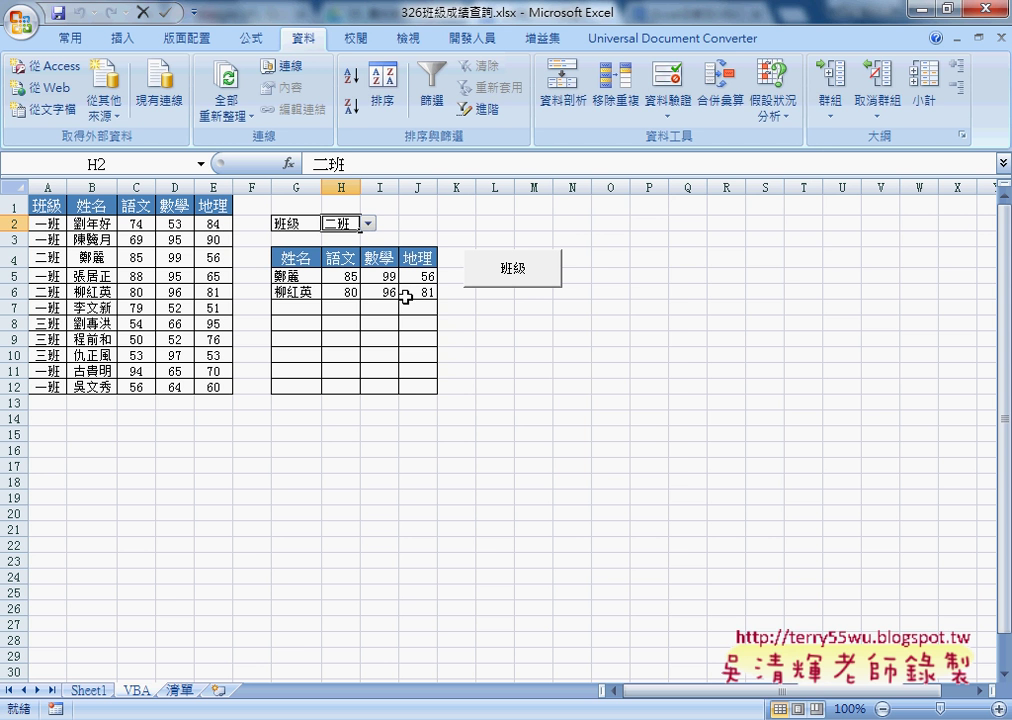
# - Open the 班級 button's assigned macro code in the VBA editor via 指定巨集 > 編輯
pyautogui.rightClick(545, 276)
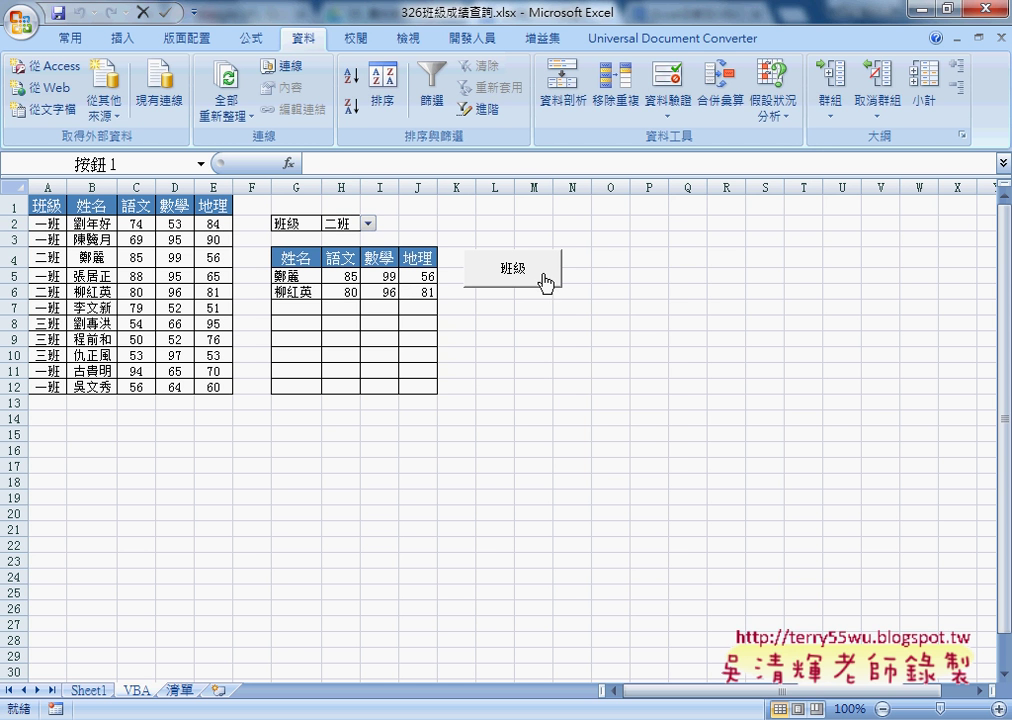
pyautogui.click(627, 436)
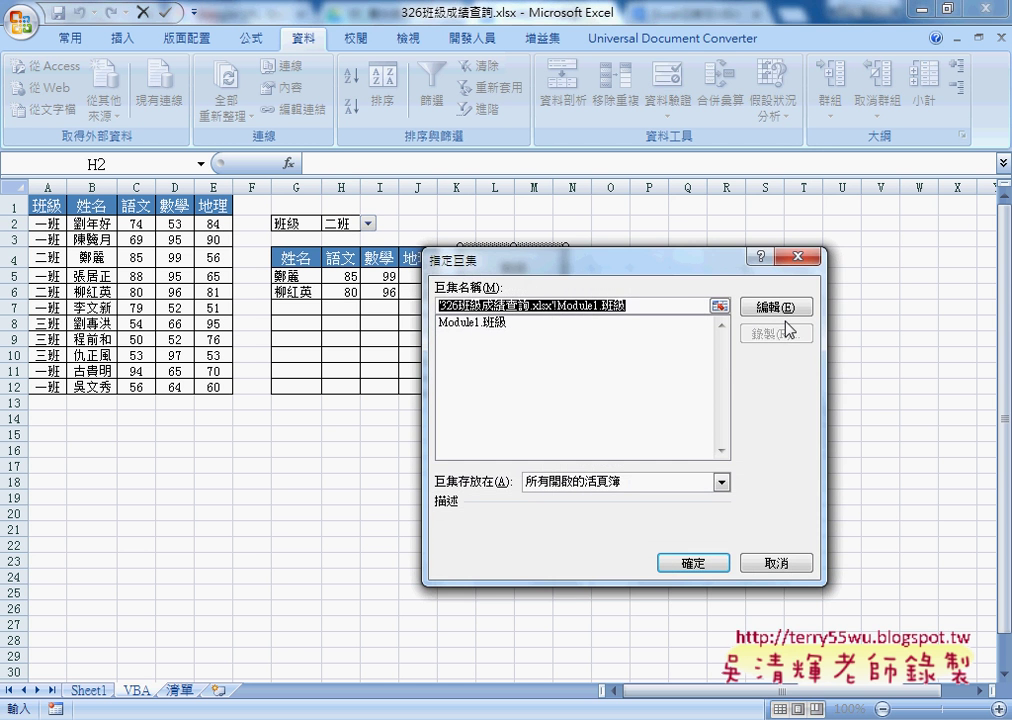
pyautogui.click(652, 302)
pyautogui.click(462, 334)
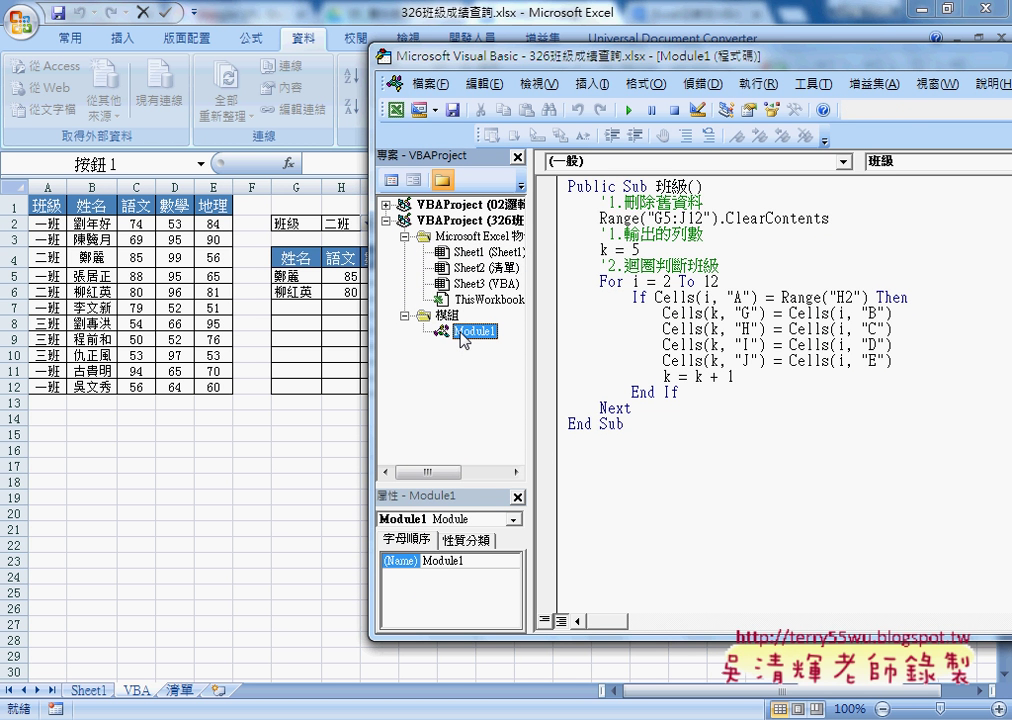
# - Open Insert > Procedure, cancel it, and select the 班級 macro name
pyautogui.click(594, 88)
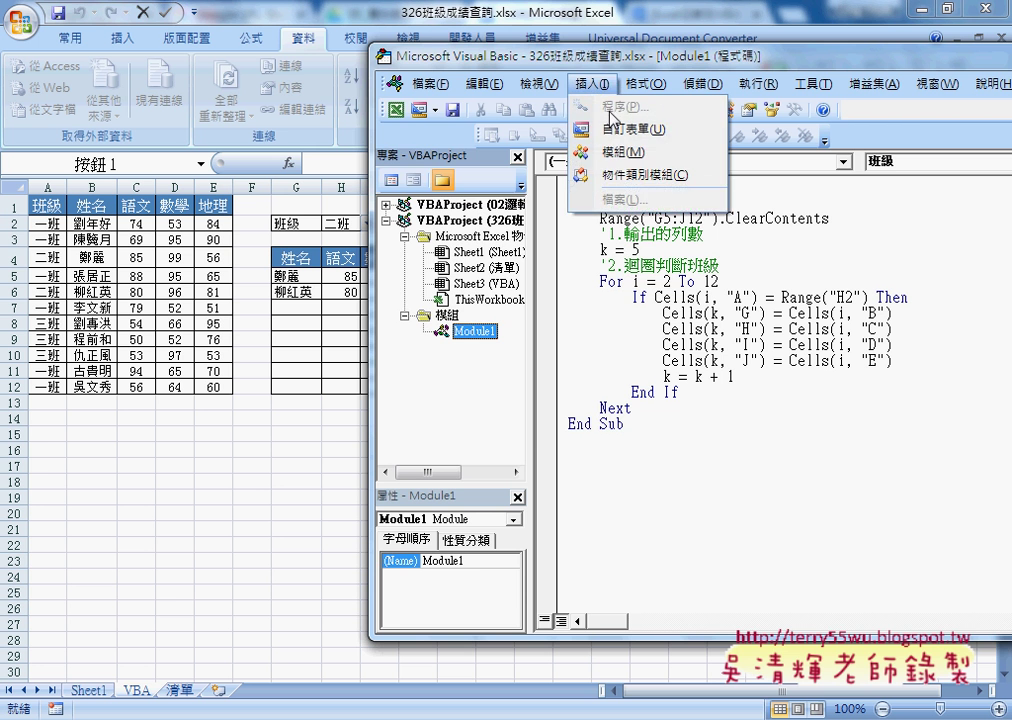
pyautogui.click(624, 249)
pyautogui.click(594, 84)
pyautogui.click(612, 106)
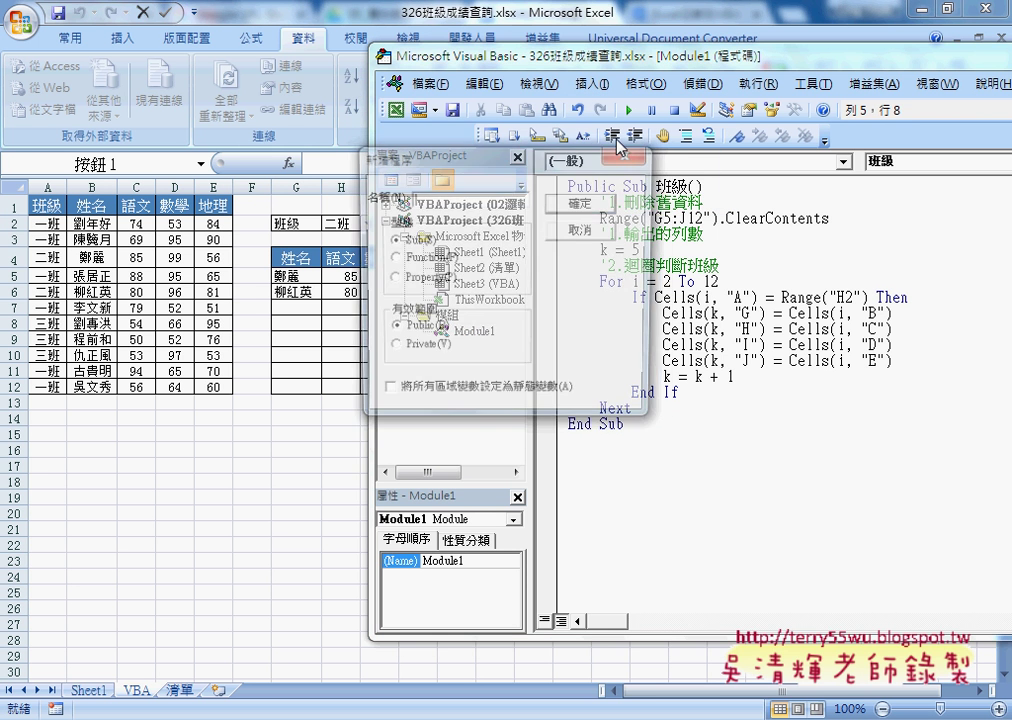
pyautogui.click(583, 230)
pyautogui.doubleClick(686, 186)
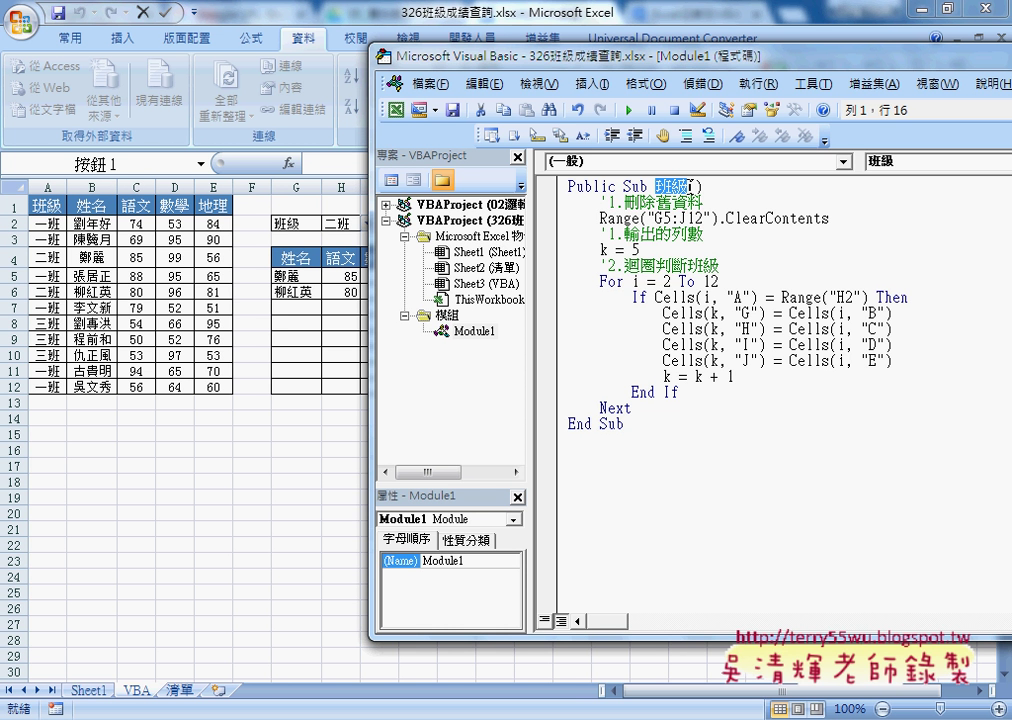
# - Delete the leading 1 from the line-2 刪除舊資料 comment, moving the code window aside
pyautogui.doubleClick(606, 202)
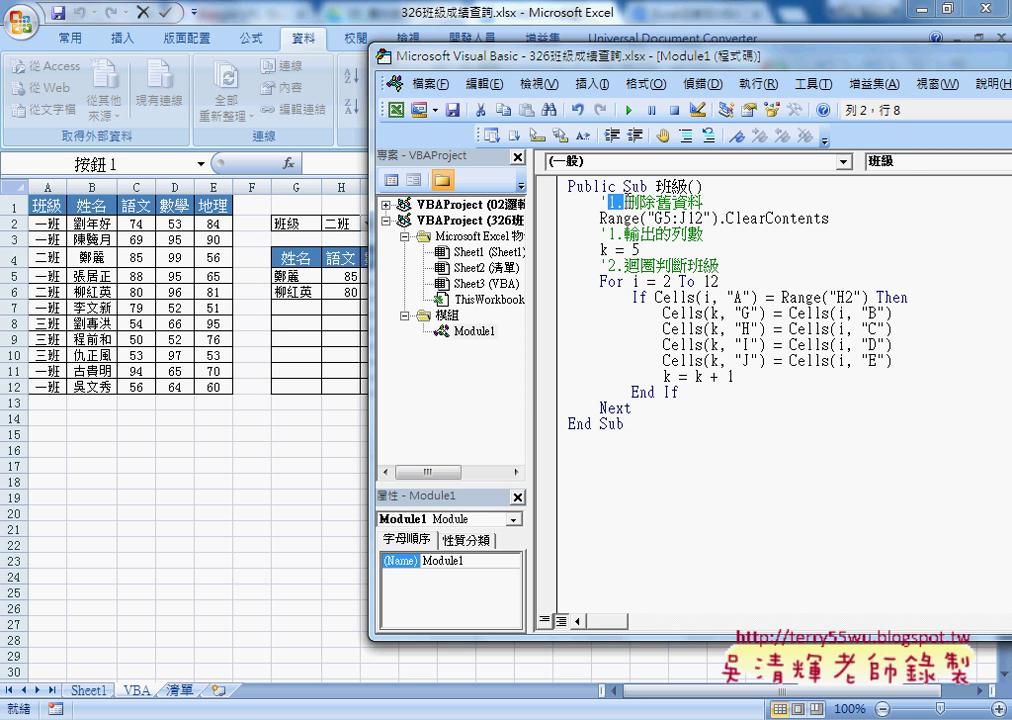
pyautogui.press('Delete')
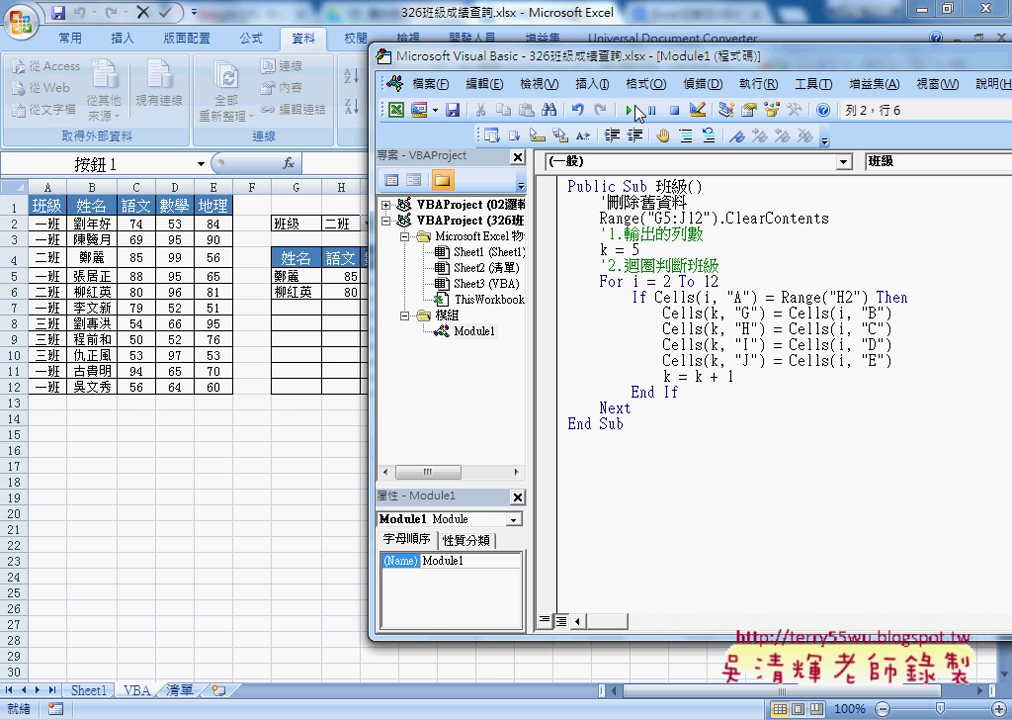
pyautogui.moveTo(631, 67); pyautogui.dragTo(707, 68)
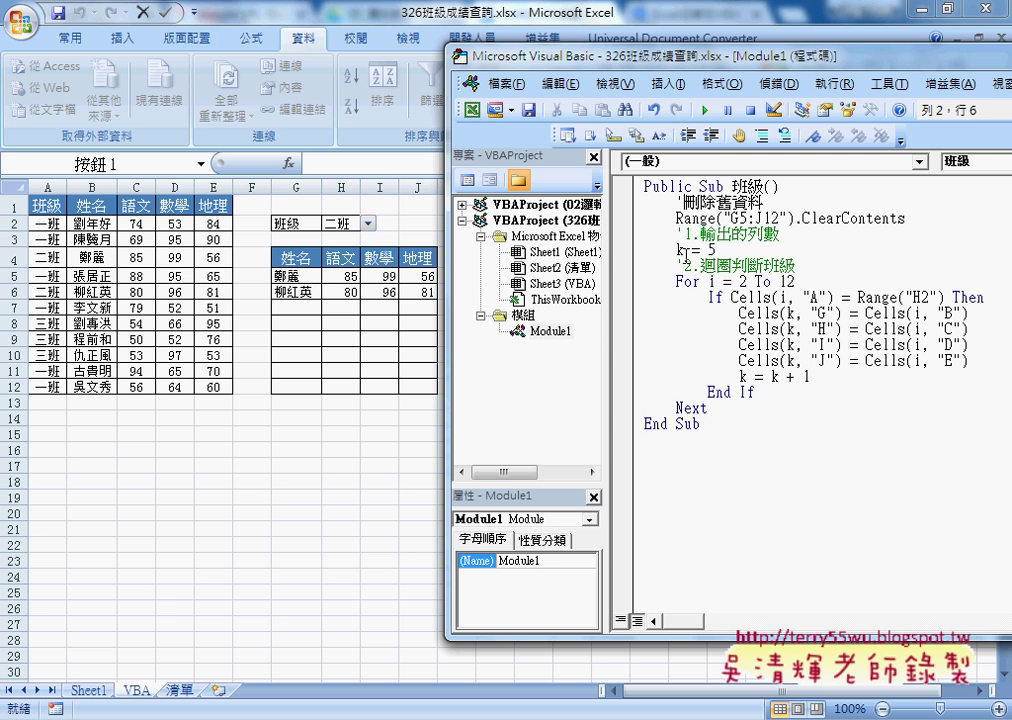
# - Highlight the k = 5 statement, the G5:J12 range and its .ClearContents call
pyautogui.moveTo(676, 249); pyautogui.dragTo(713, 249)
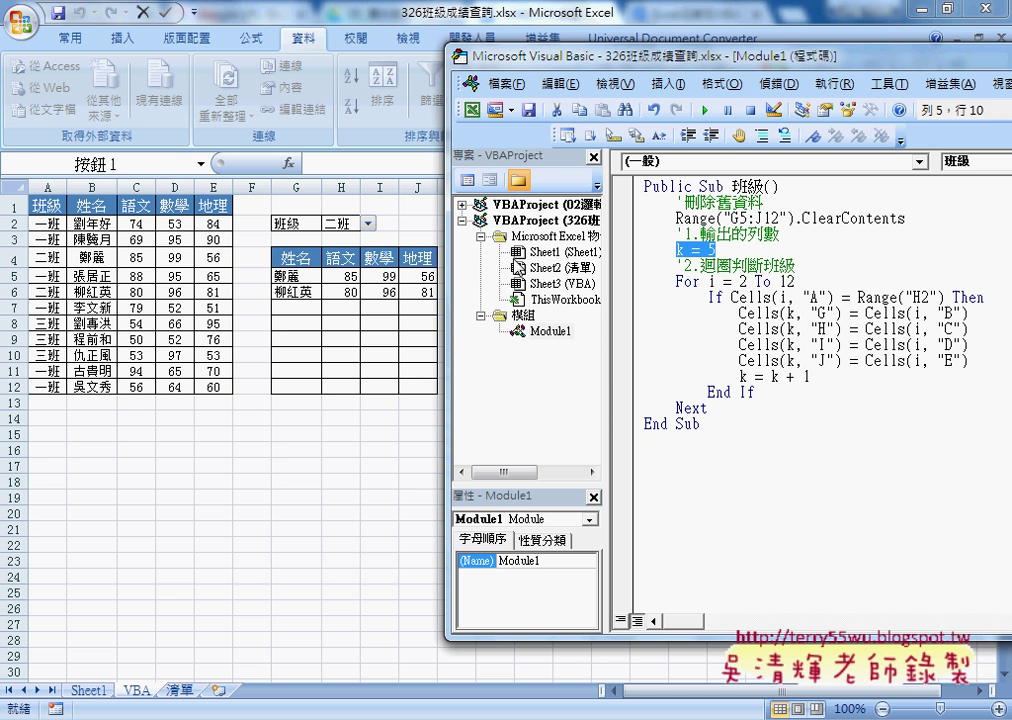
pyautogui.moveTo(676, 218); pyautogui.dragTo(795, 220)
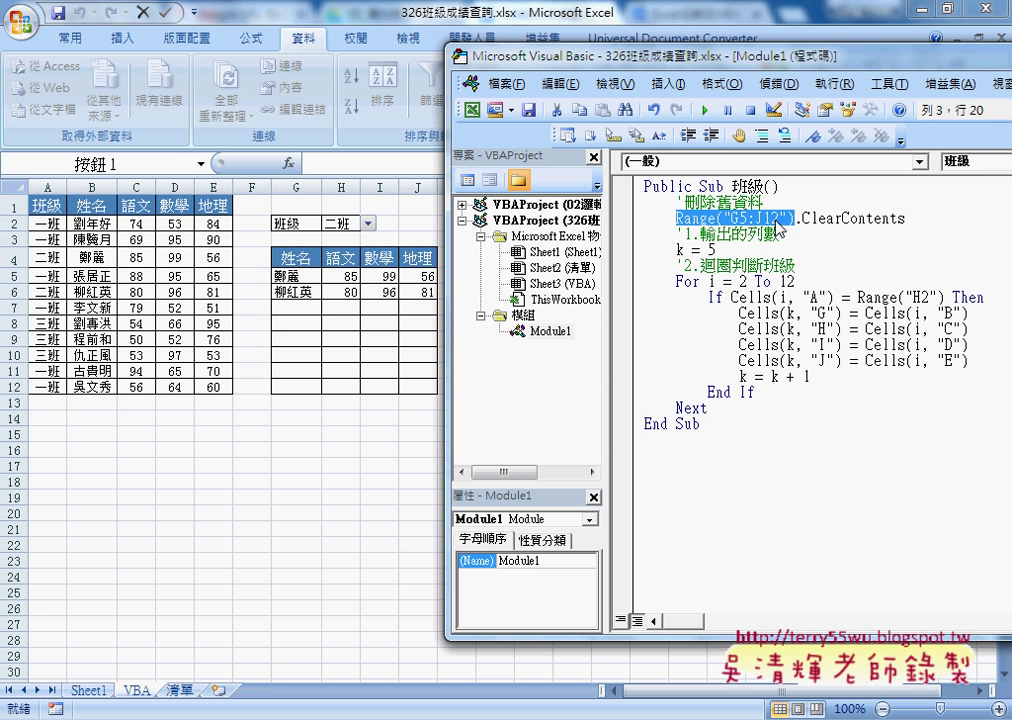
pyautogui.click(797, 219)
pyautogui.moveTo(802, 219); pyautogui.dragTo(907, 219)
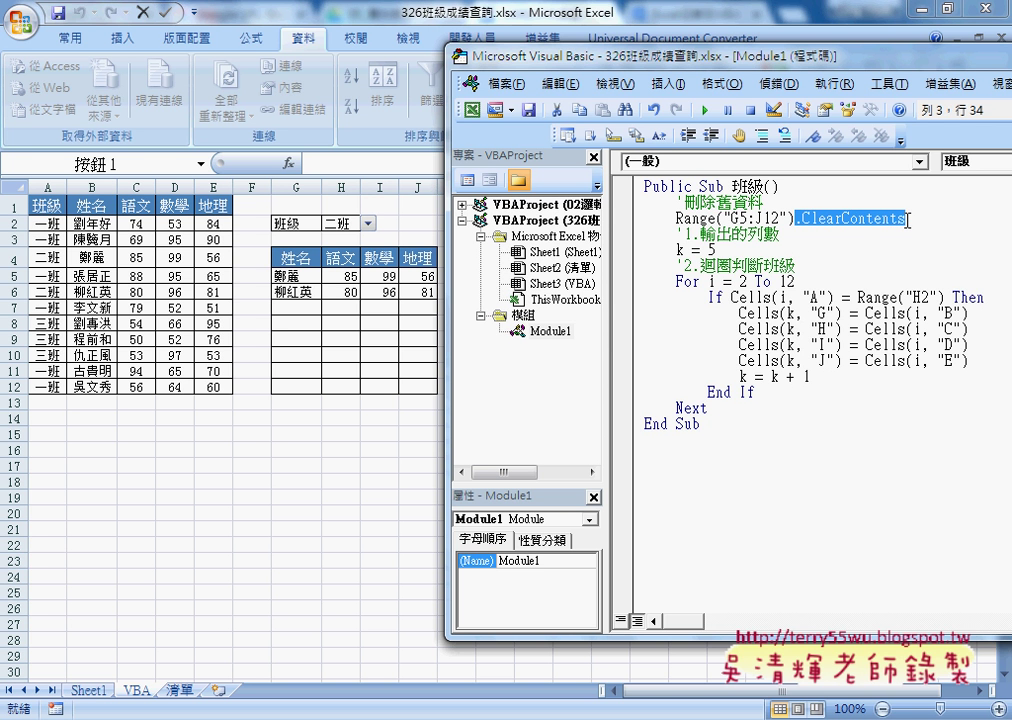
pyautogui.write('.')
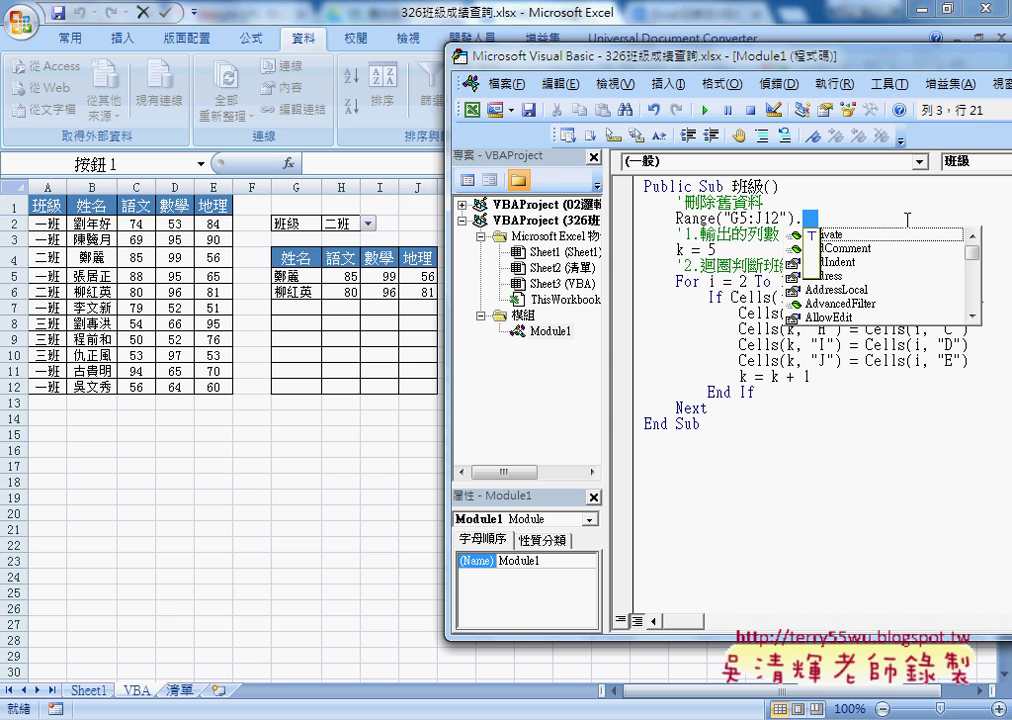
pyautogui.write('cl')
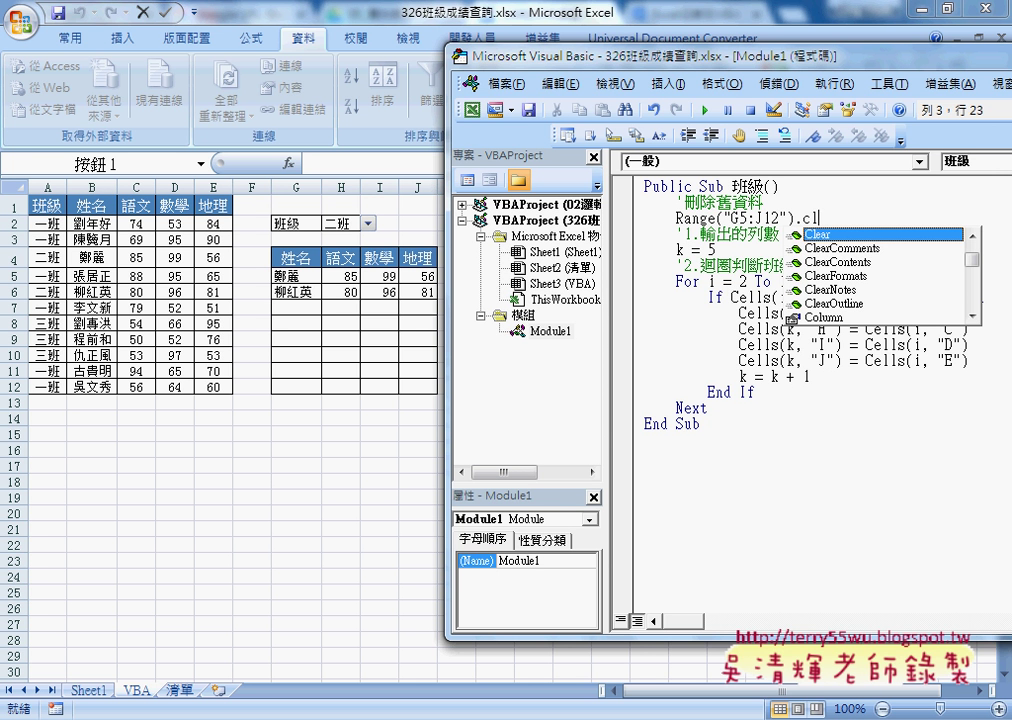
pyautogui.press('Down')
pyautogui.press('Down')
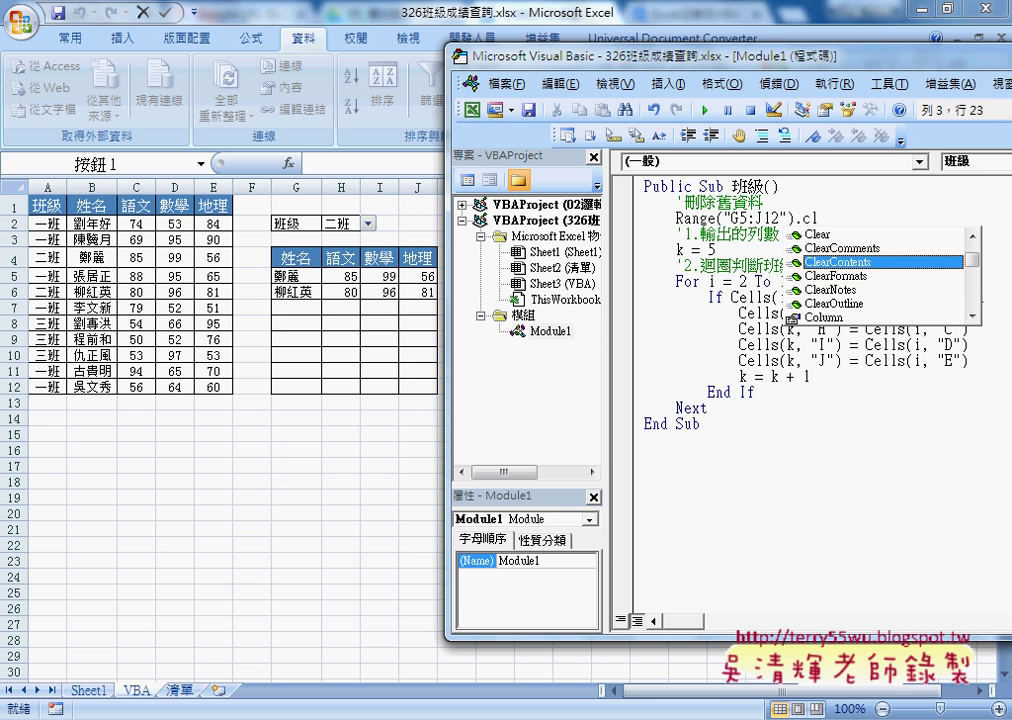
pyautogui.press('Down')
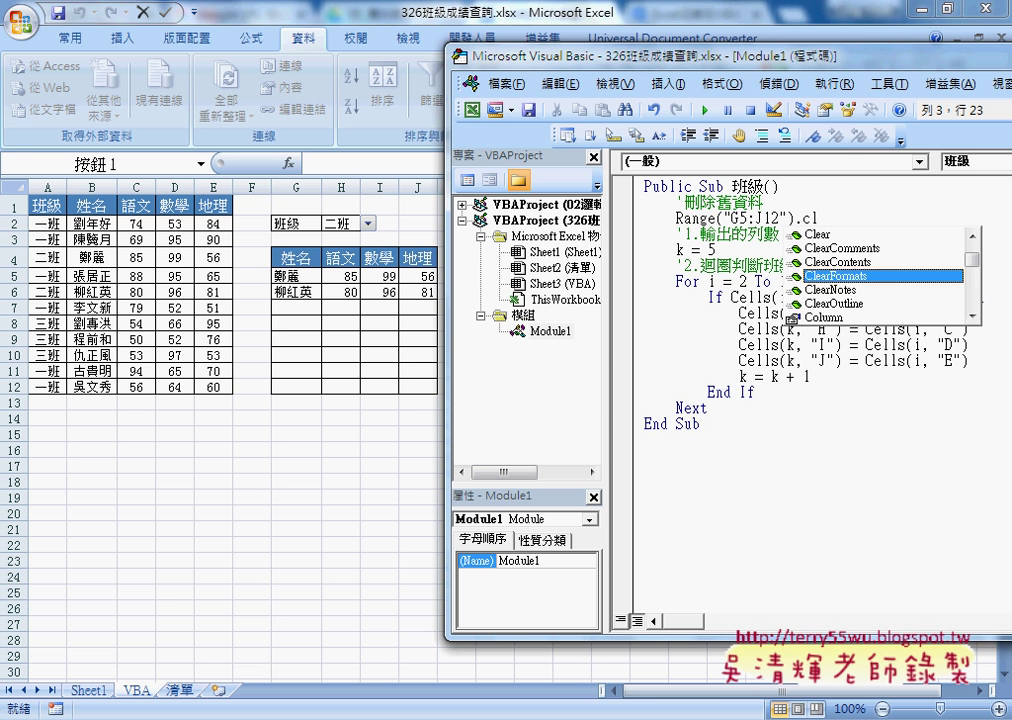
pyautogui.press('Up')
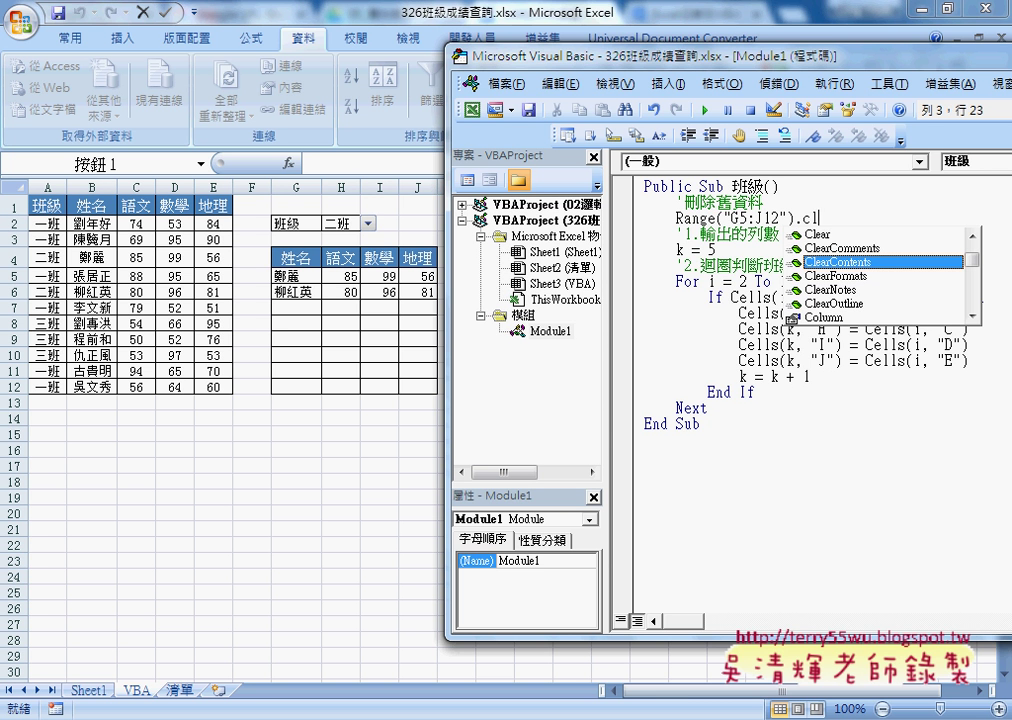
pyautogui.press('Tab')
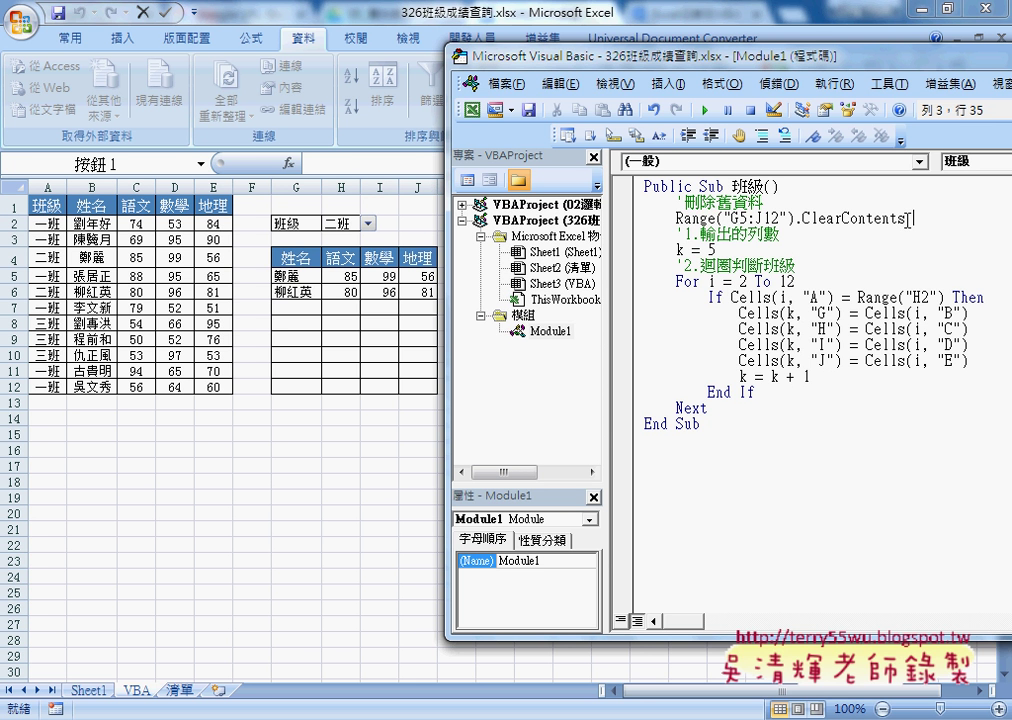
pyautogui.click(716, 250)
# - Highlight the k = 5 statement, the loop counter i and the If keyword
pyautogui.moveTo(716, 250); pyautogui.dragTo(680, 252)
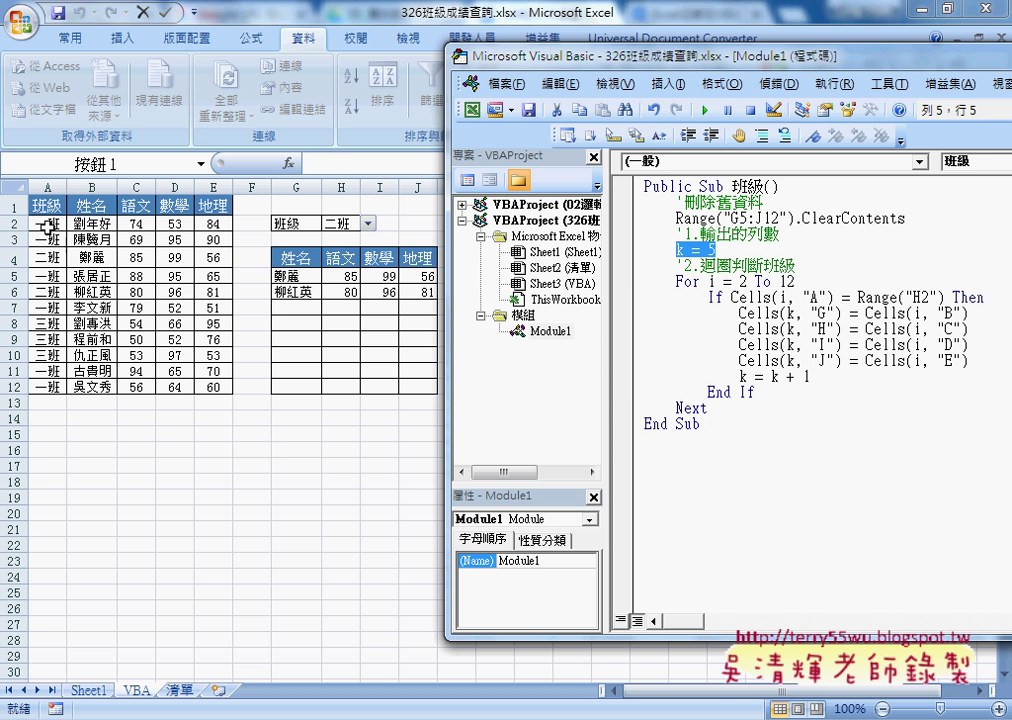
pyautogui.doubleClick(711, 281)
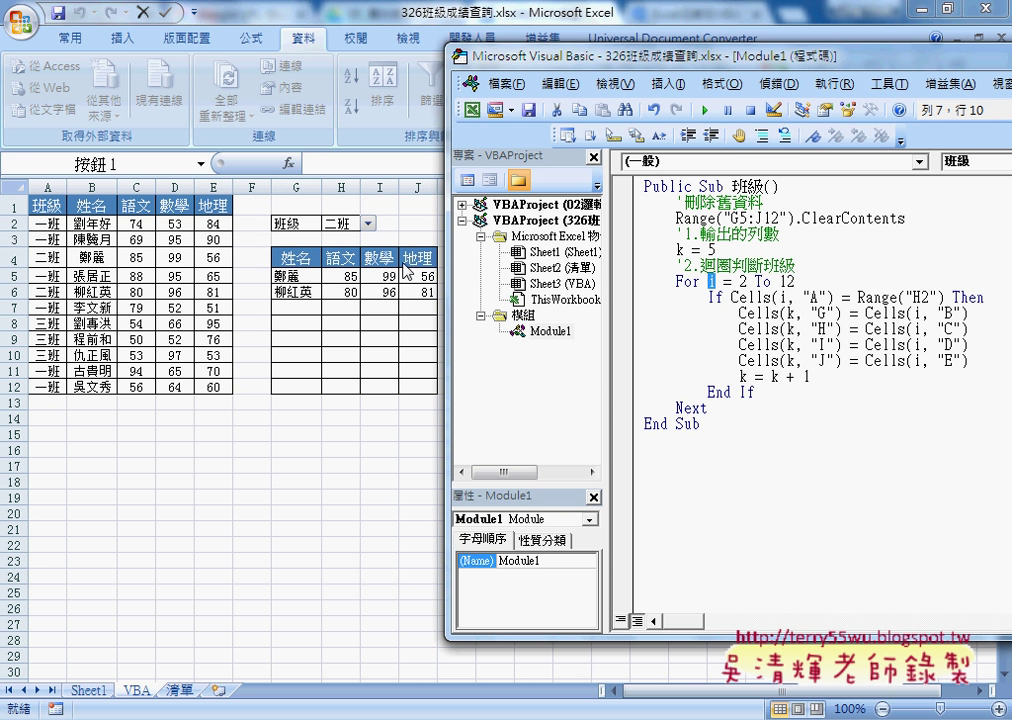
pyautogui.click(710, 298)
pyautogui.doubleClick(711, 298)
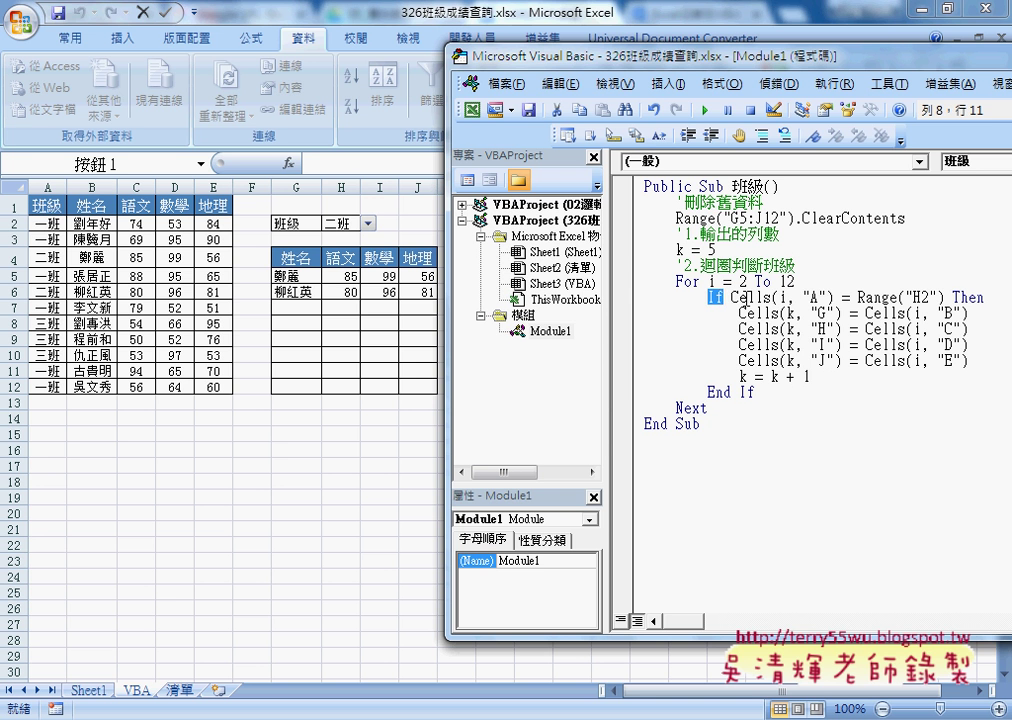
# - Highlight the condition comparing Cells(i, "A") with Range("H2"), then the copy lines and counter increment
pyautogui.moveTo(731, 298); pyautogui.dragTo(840, 299)
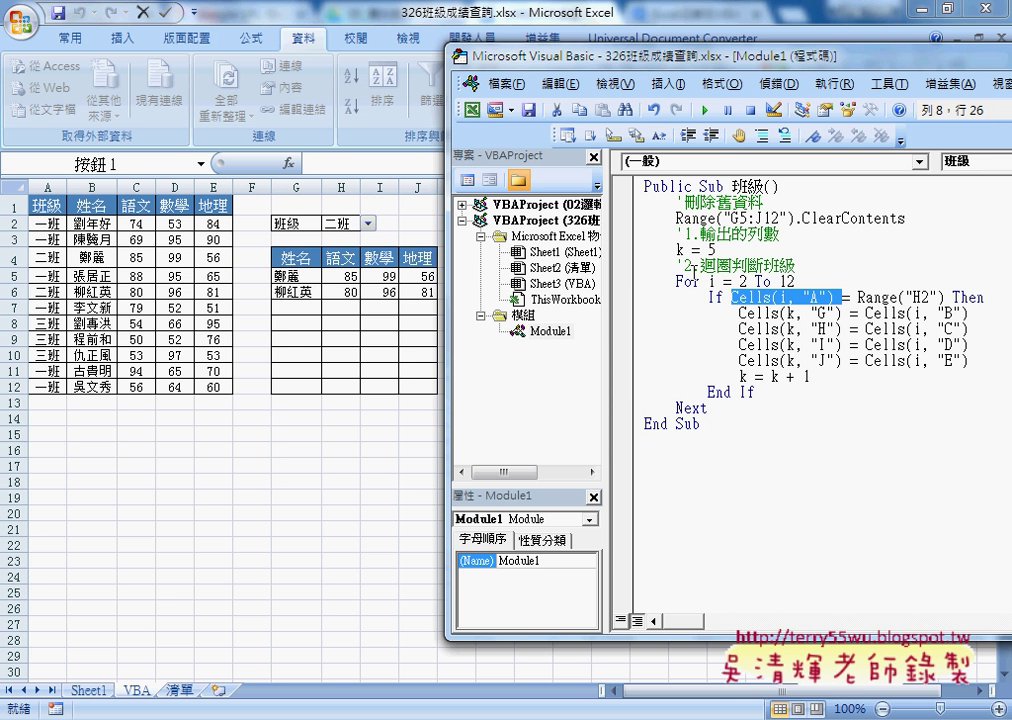
pyautogui.moveTo(857, 297); pyautogui.dragTo(943, 297)
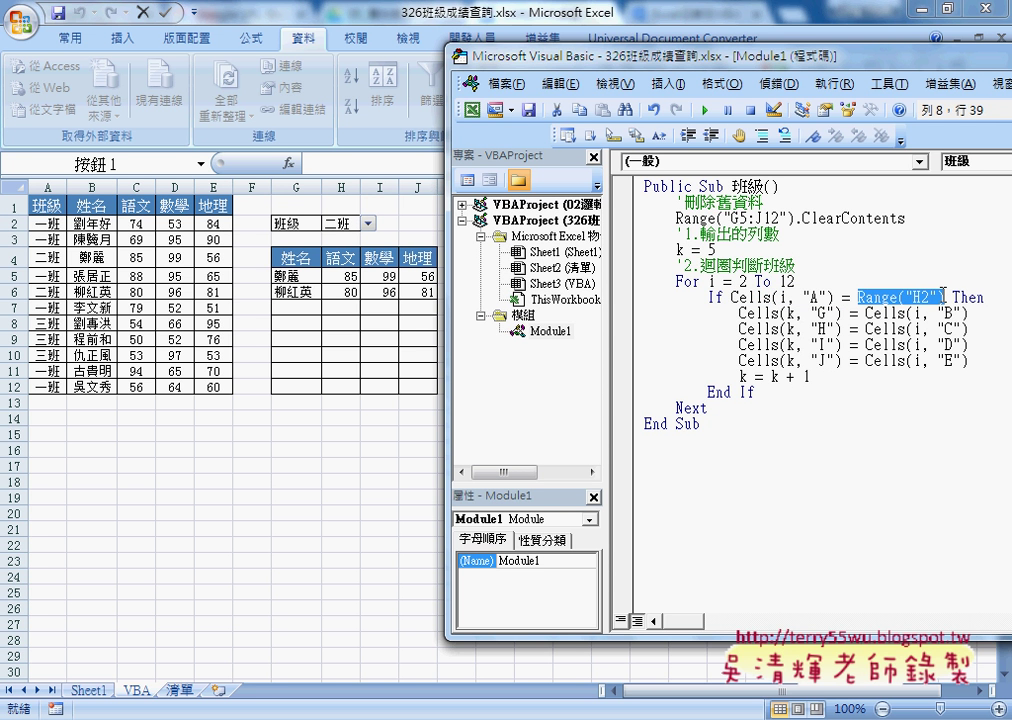
pyautogui.moveTo(731, 297); pyautogui.dragTo(943, 297)
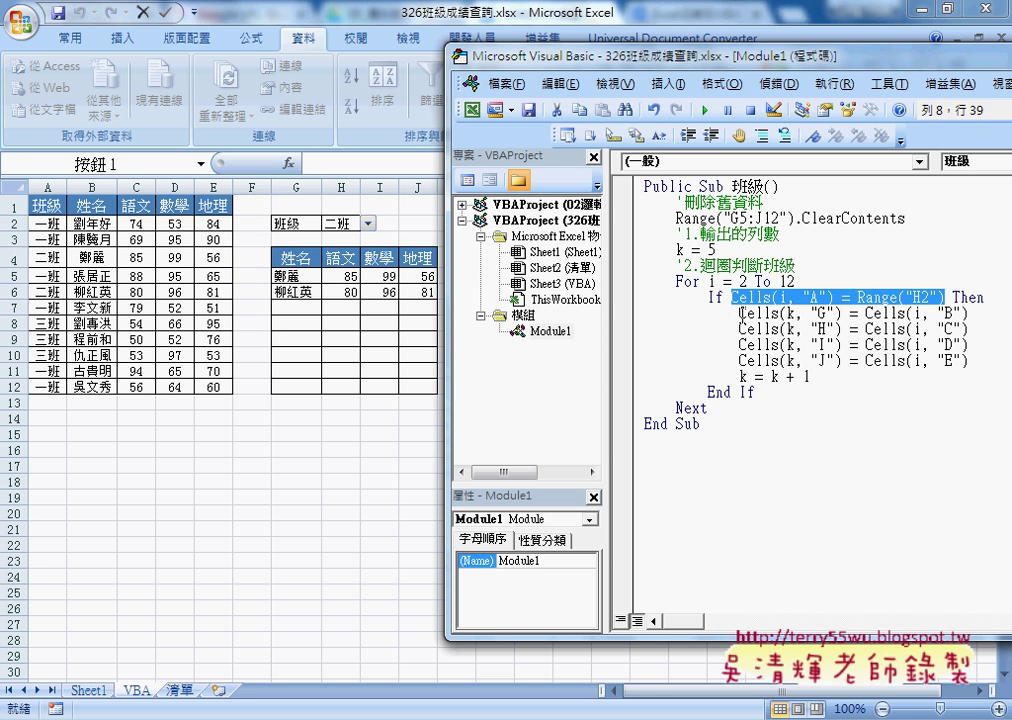
pyautogui.moveTo(739, 313)
pyautogui.mouseDown()
pyautogui.moveTo(957, 360)
pyautogui.moveTo(968, 377)
pyautogui.mouseUp()
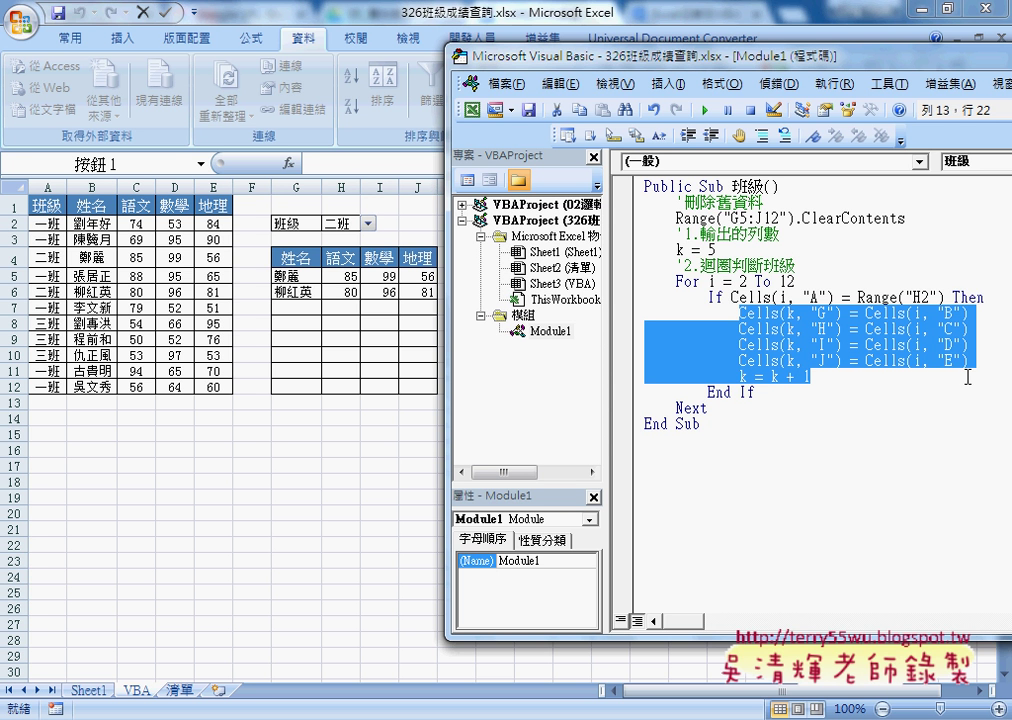
pyautogui.moveTo(865, 314); pyautogui.dragTo(968, 314)
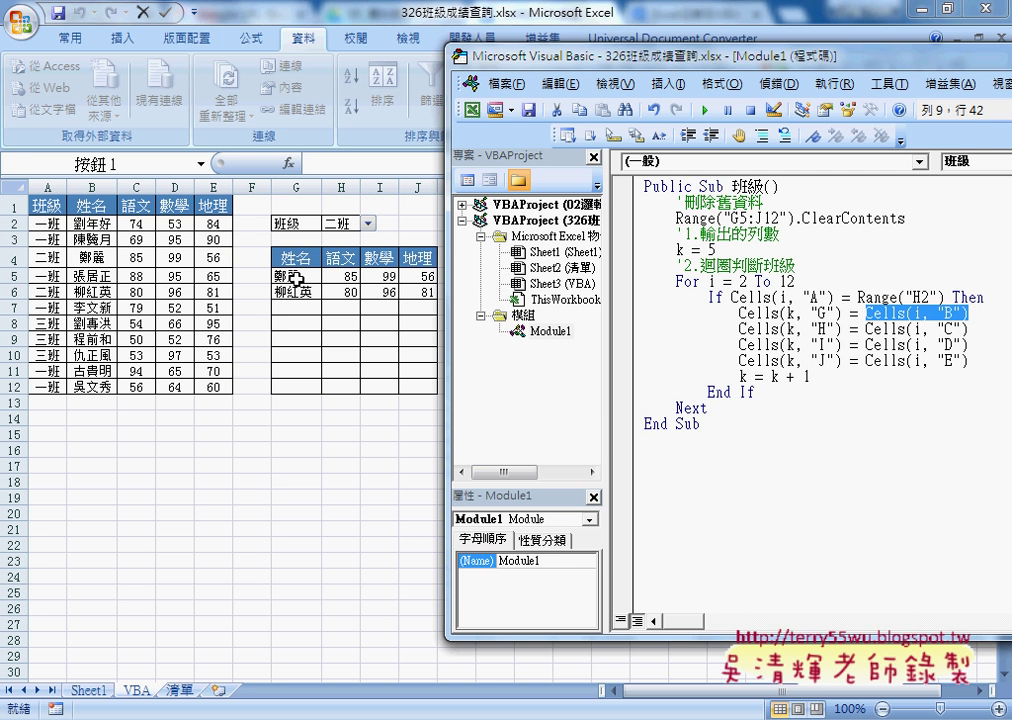
# - Back on the worksheet, set H2 to 一班, run 班級, then return to the VBA editor
pyautogui.hotkey('alt', 'F11')
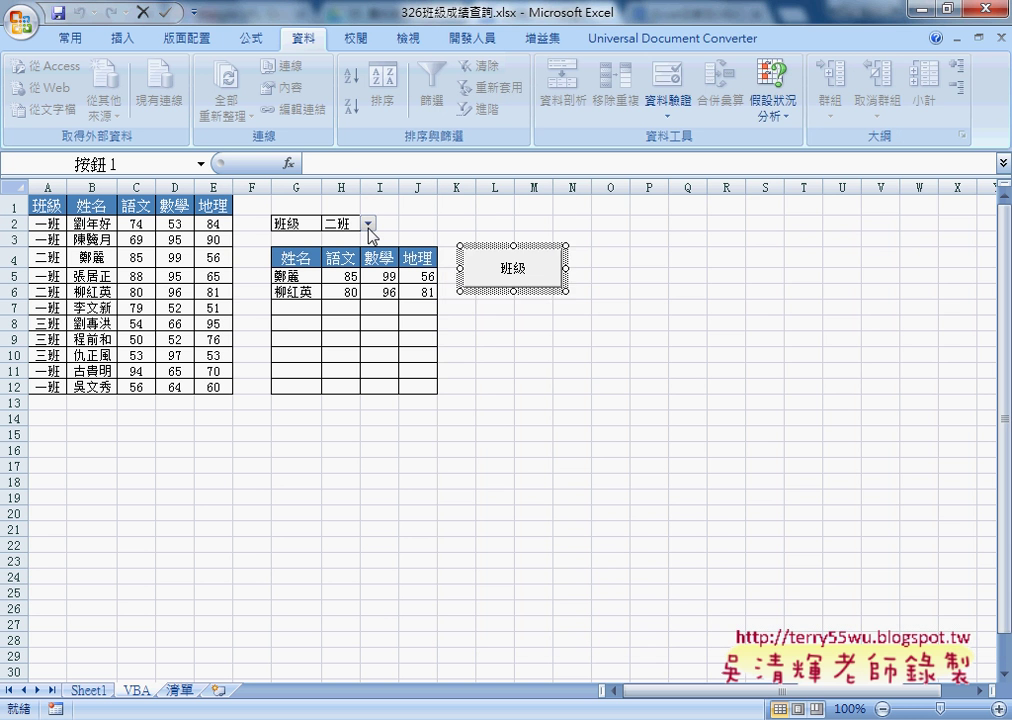
pyautogui.click(368, 223)
pyautogui.click(355, 238)
pyautogui.click(527, 353)
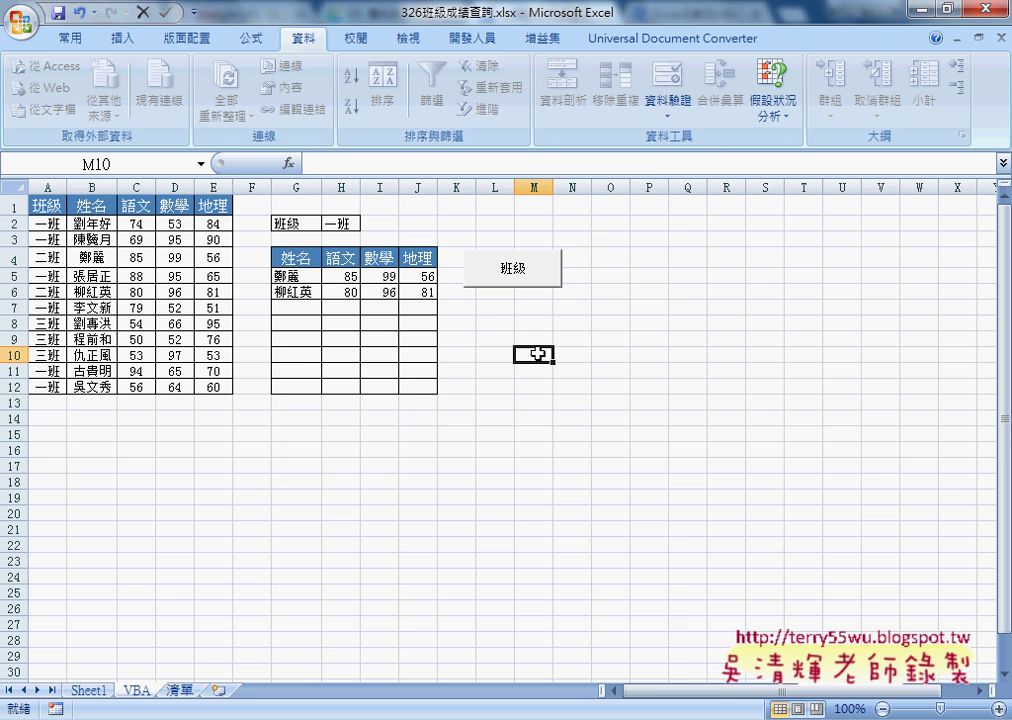
pyautogui.click(508, 283)
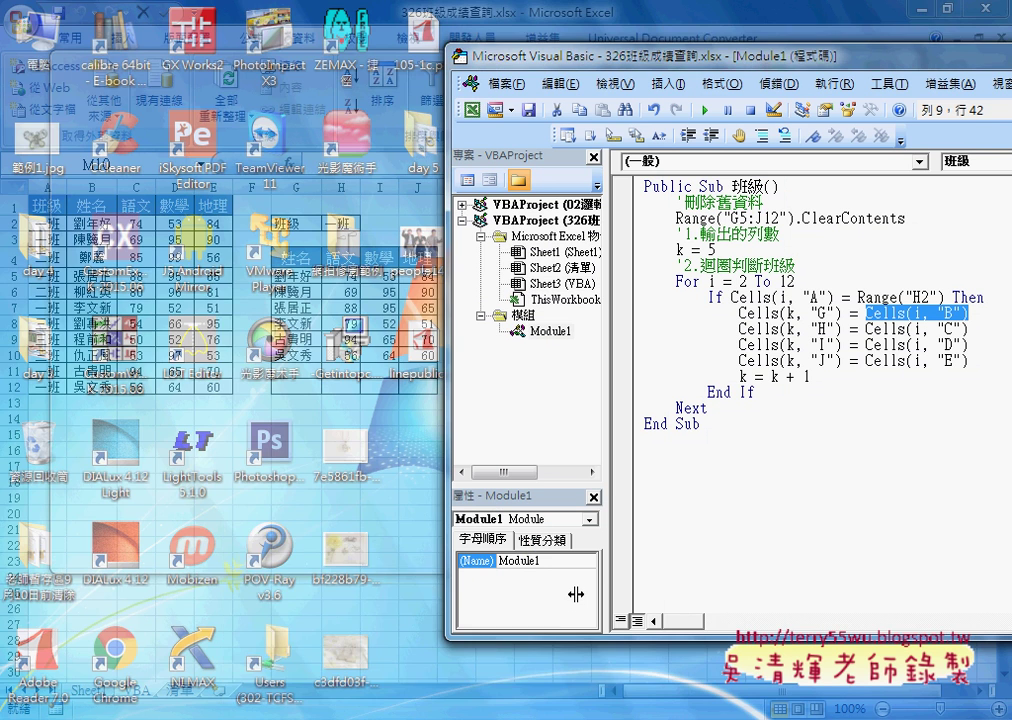
pyautogui.click(576, 630)
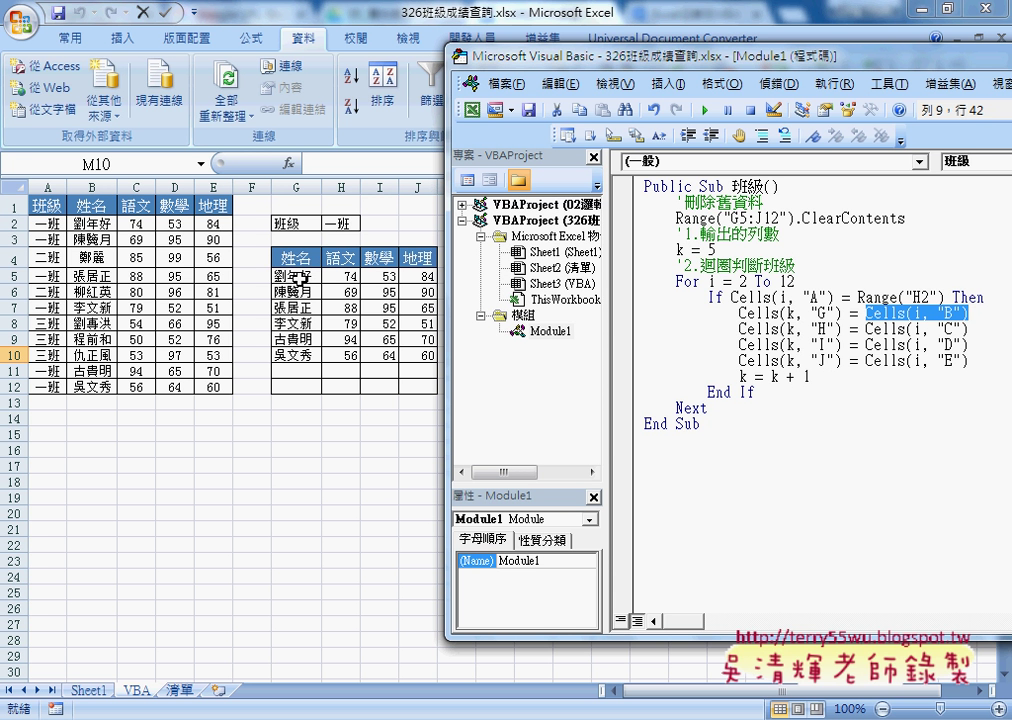
pyautogui.click(791, 313)
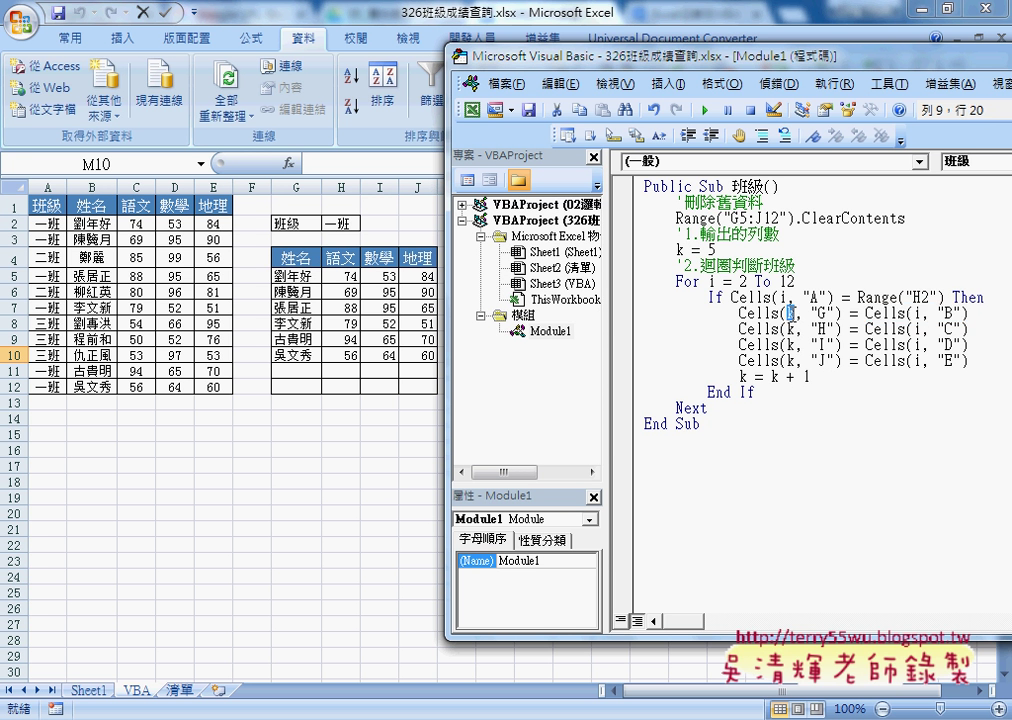
pyautogui.doubleClick(711, 250)
pyautogui.doubleClick(820, 313)
pyautogui.doubleClick(822, 360)
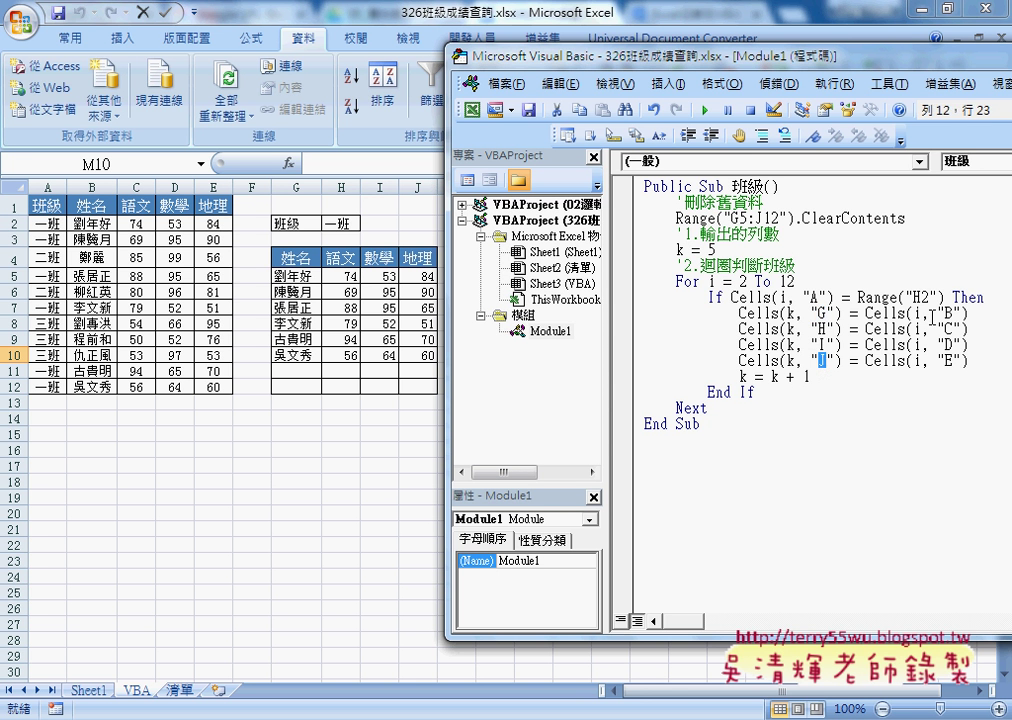
pyautogui.write('J')
pyautogui.doubleClick(743, 376)
pyautogui.moveTo(771, 376); pyautogui.dragTo(812, 376)
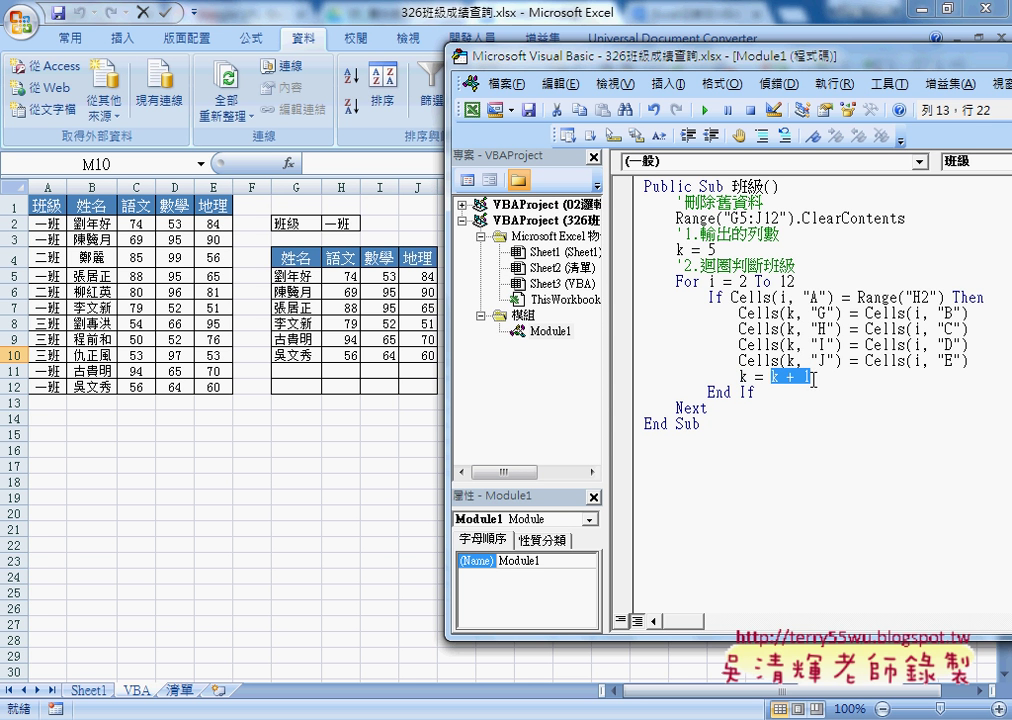
pyautogui.moveTo(748, 376); pyautogui.dragTo(740, 376)
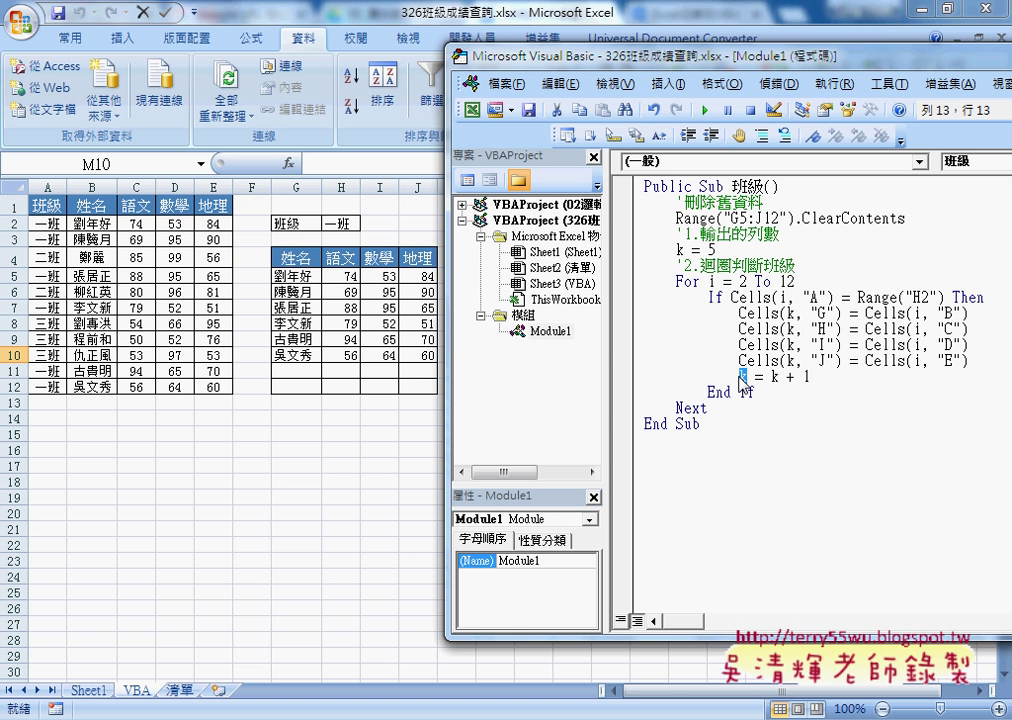
pyautogui.moveTo(753, 376); pyautogui.dragTo(763, 376)
pyautogui.click(694, 425)
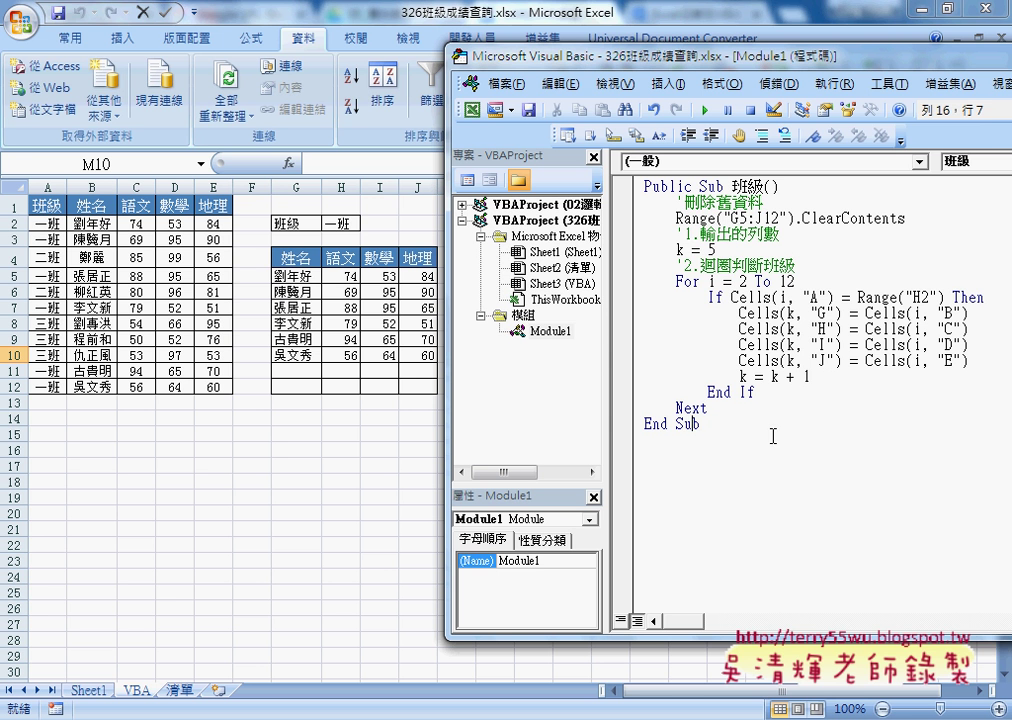
pyautogui.moveTo(676, 250); pyautogui.dragTo(716, 250)
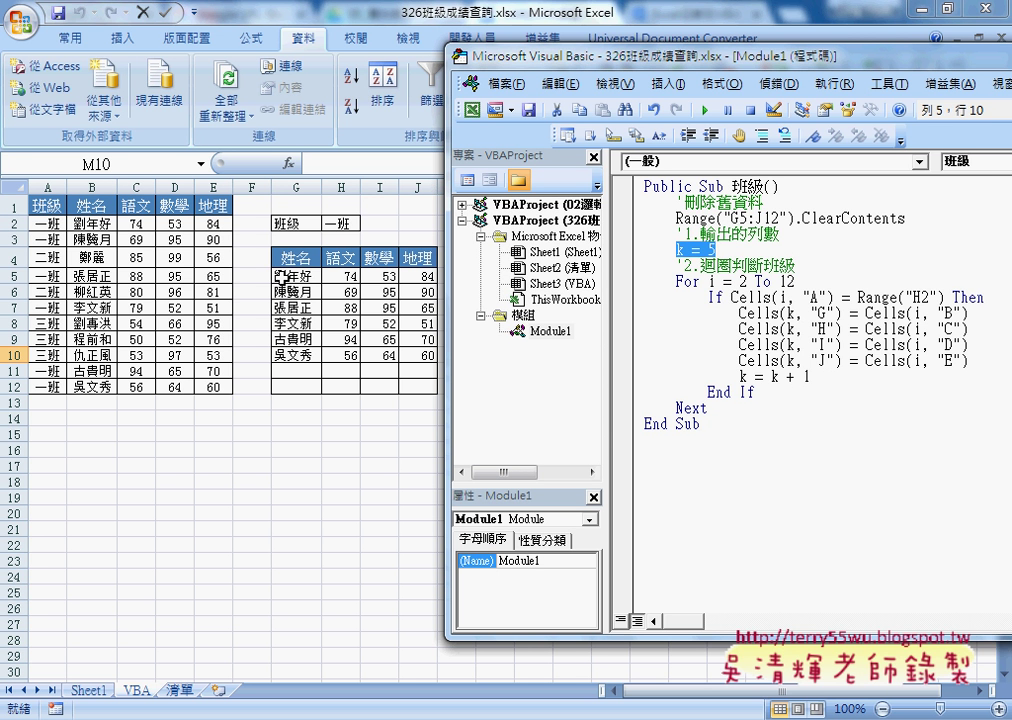
pyautogui.moveTo(810, 376); pyautogui.dragTo(740, 376)
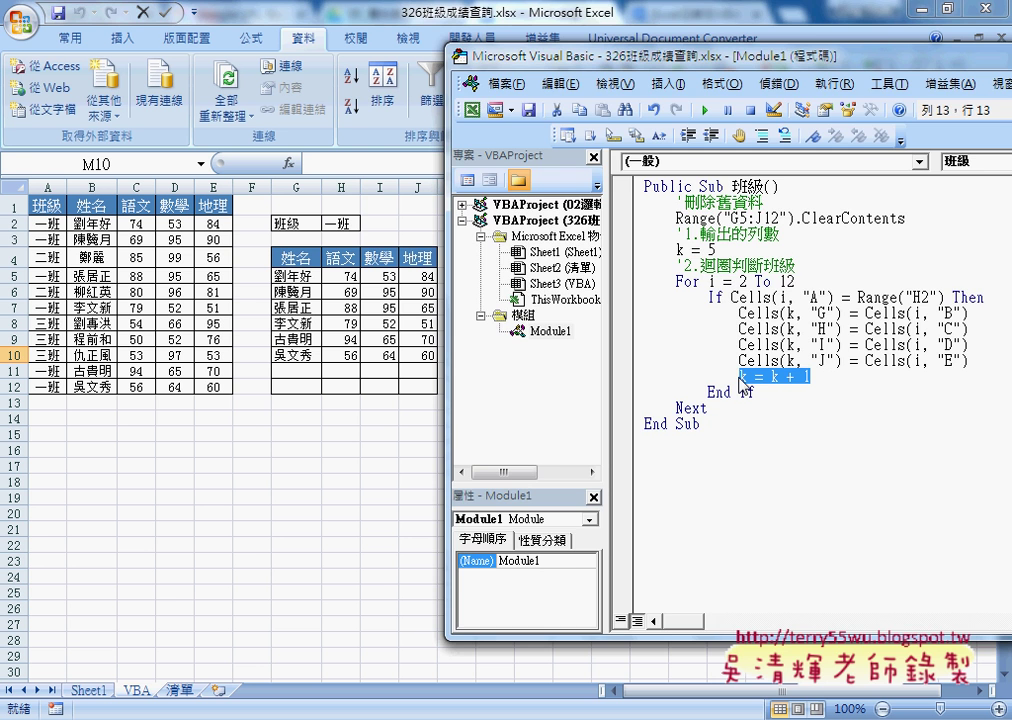
# - Run the 班級 macro with 二班, then with 三班, selected in H2
pyautogui.click(340, 223)
pyautogui.click(368, 224)
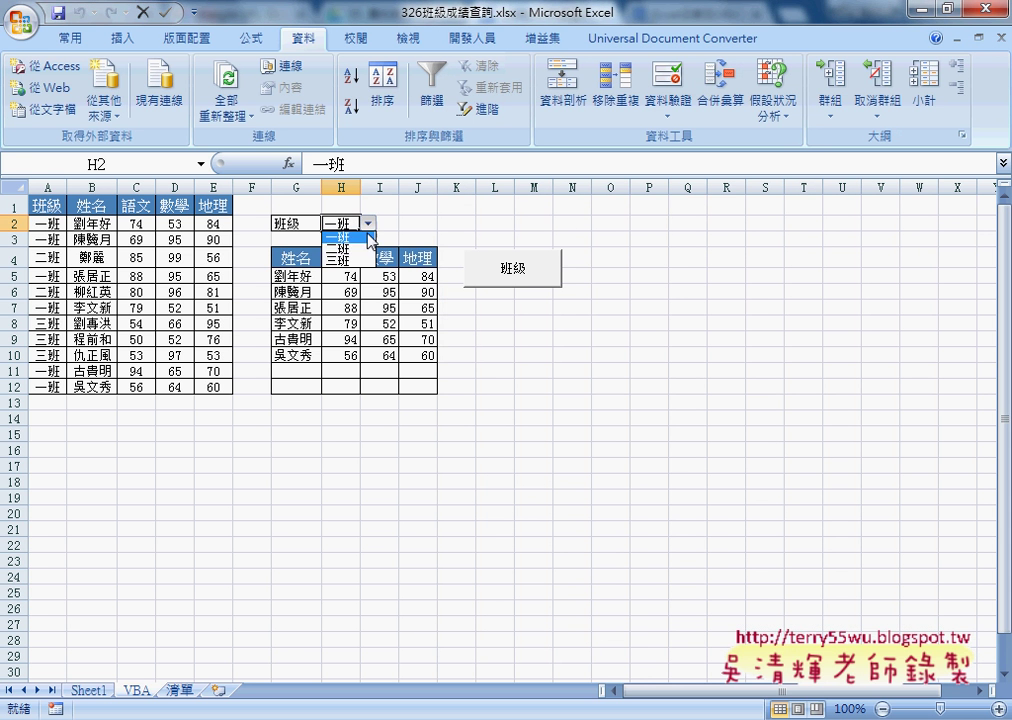
pyautogui.click(340, 248)
pyautogui.click(517, 285)
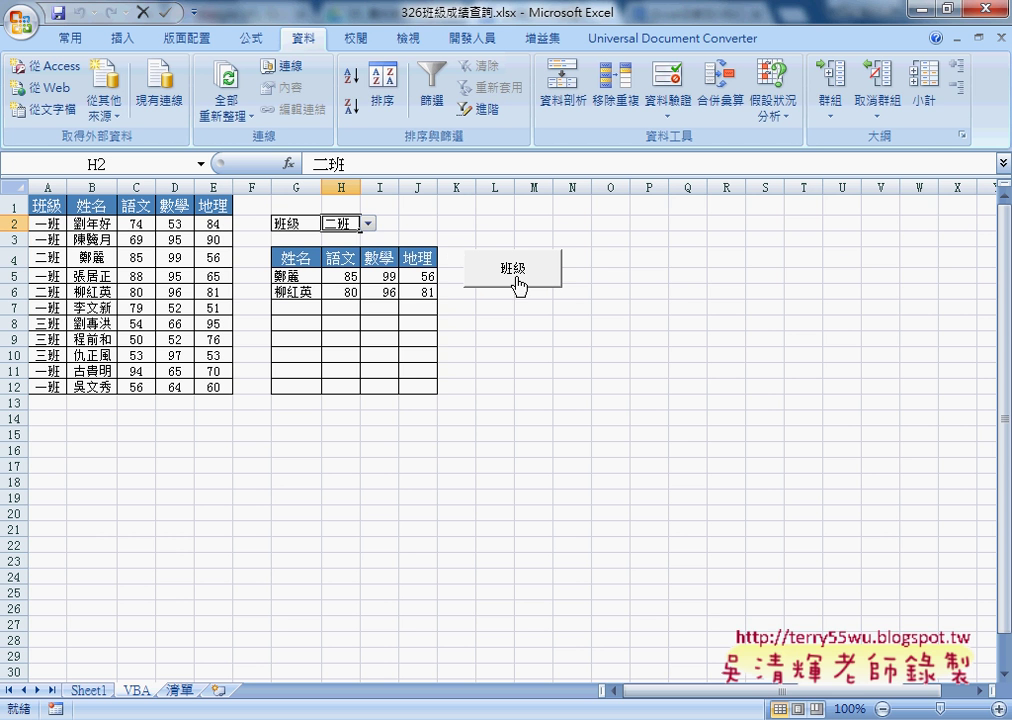
pyautogui.click(368, 224)
pyautogui.click(340, 263)
pyautogui.click(509, 273)
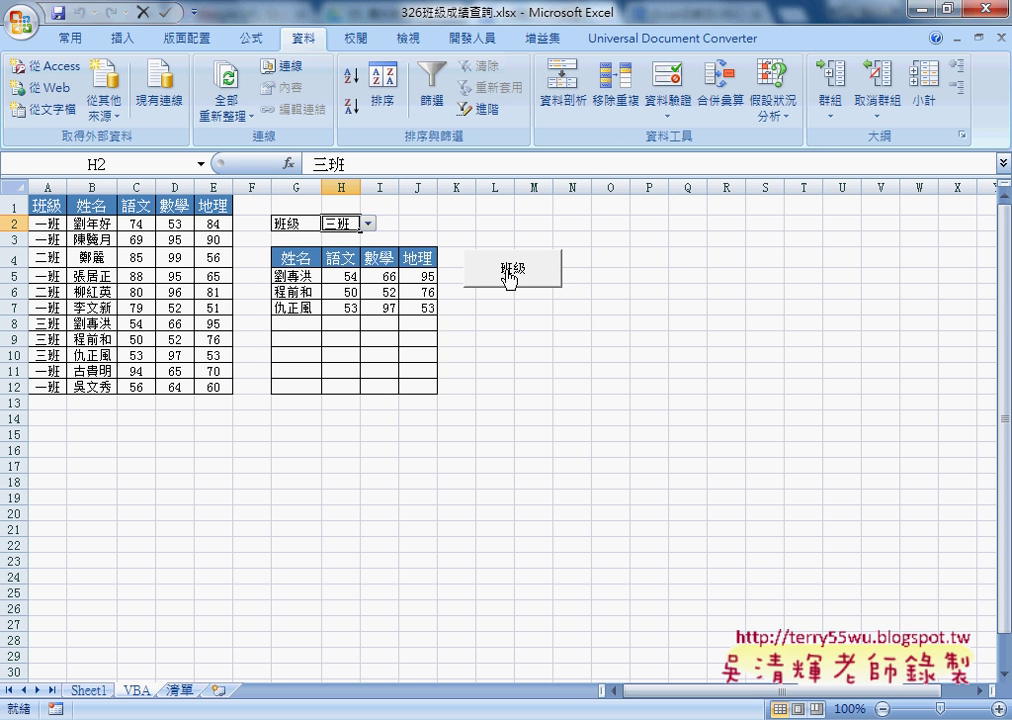
# - Set H2 back to 一班 and rerun 班級 to list its six students
pyautogui.click(368, 224)
pyautogui.click(365, 239)
pyautogui.click(500, 275)
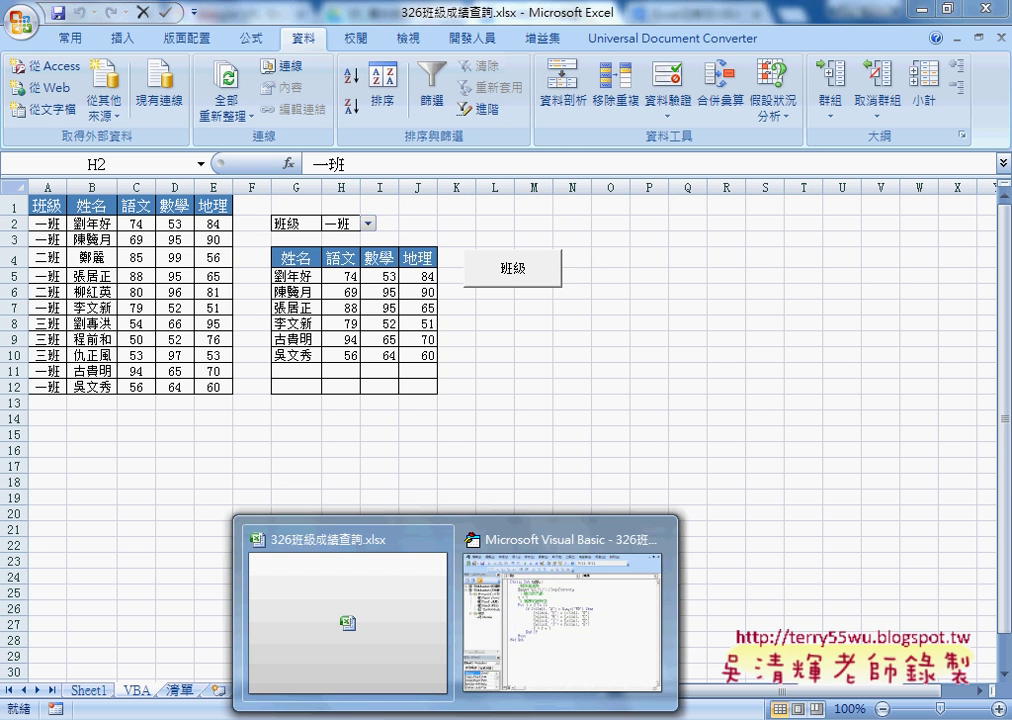
# - Open the VBA sheet's code module and add a Worksheet_Change event procedure
pyautogui.click(547, 659)
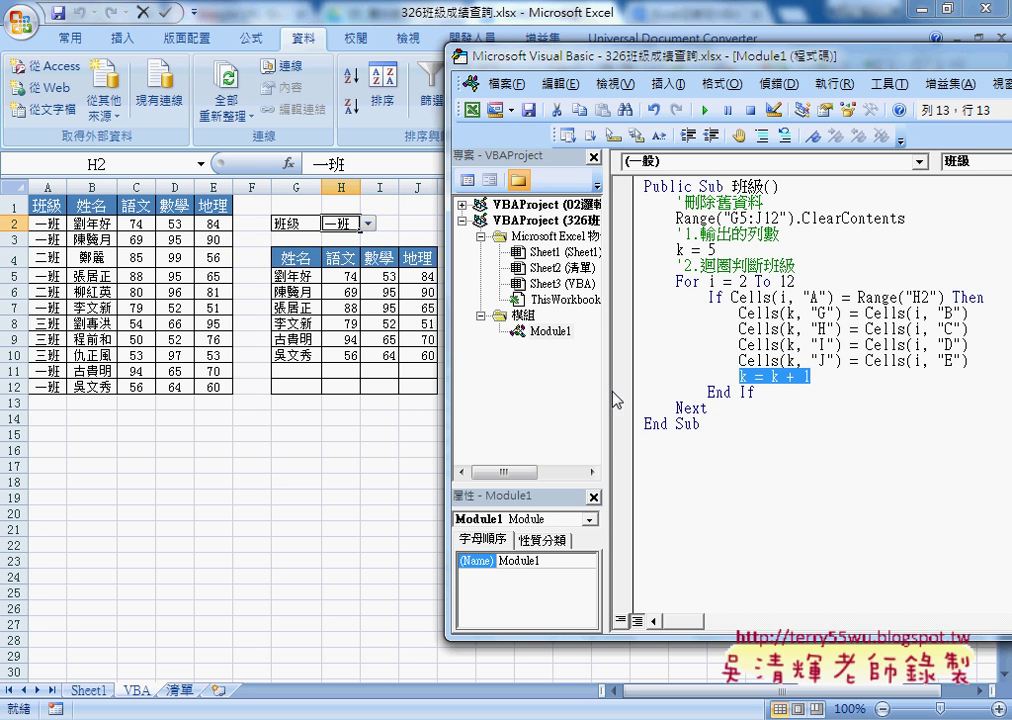
pyautogui.moveTo(606, 400); pyautogui.dragTo(667, 400)
pyautogui.click(578, 285)
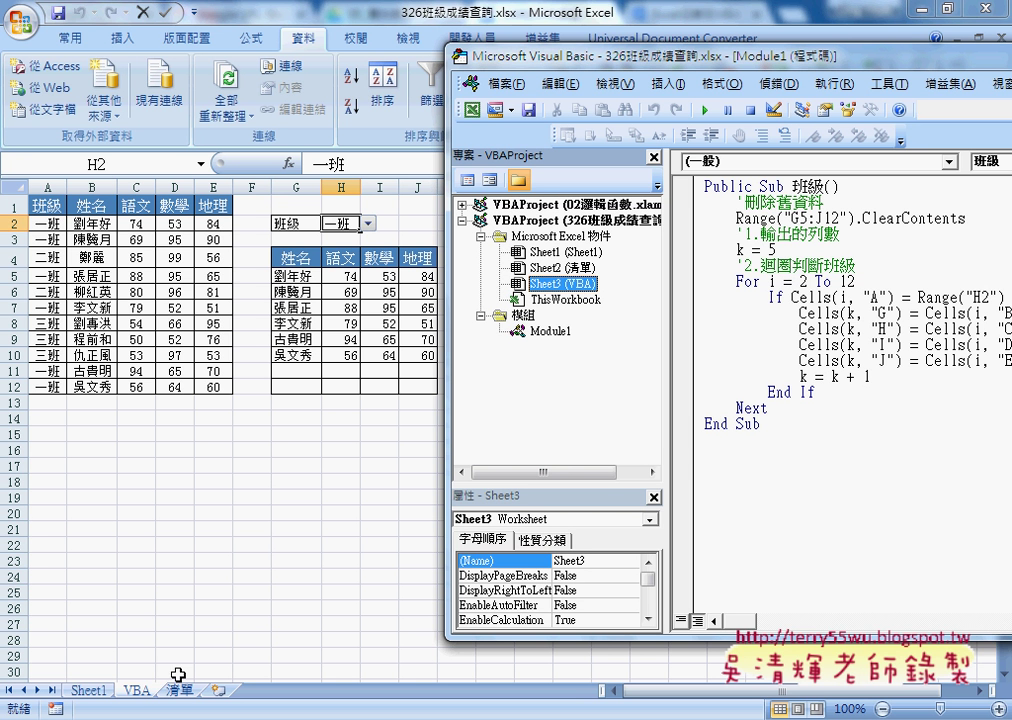
pyautogui.doubleClick(578, 285)
pyautogui.click(949, 161)
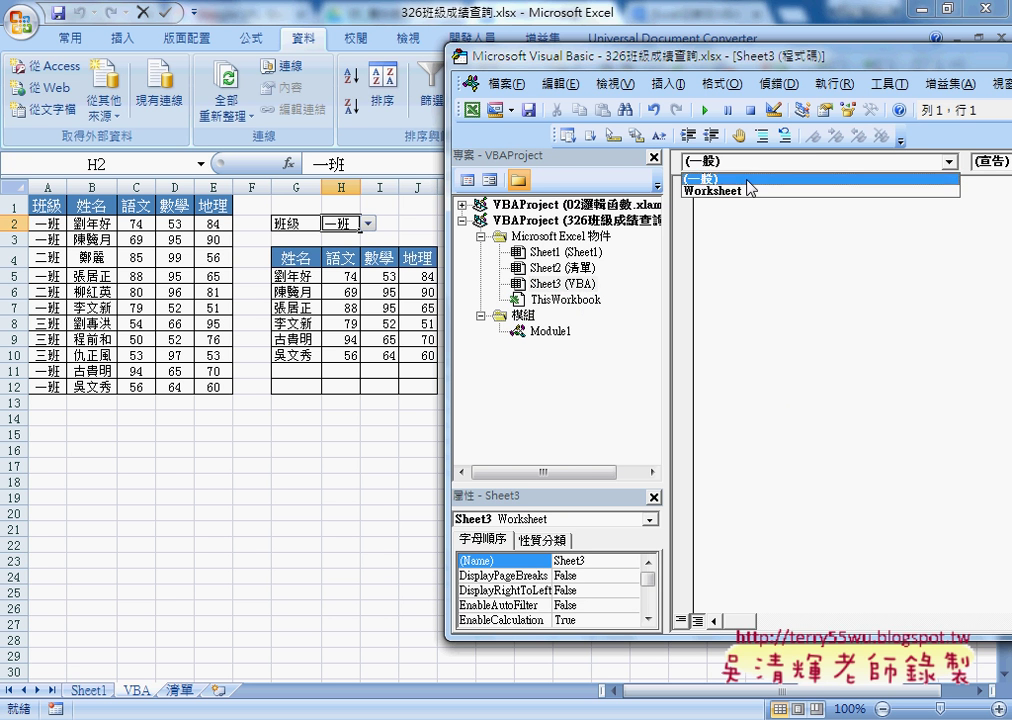
pyautogui.click(720, 185)
pyautogui.moveTo(780, 57); pyautogui.dragTo(522, 61)
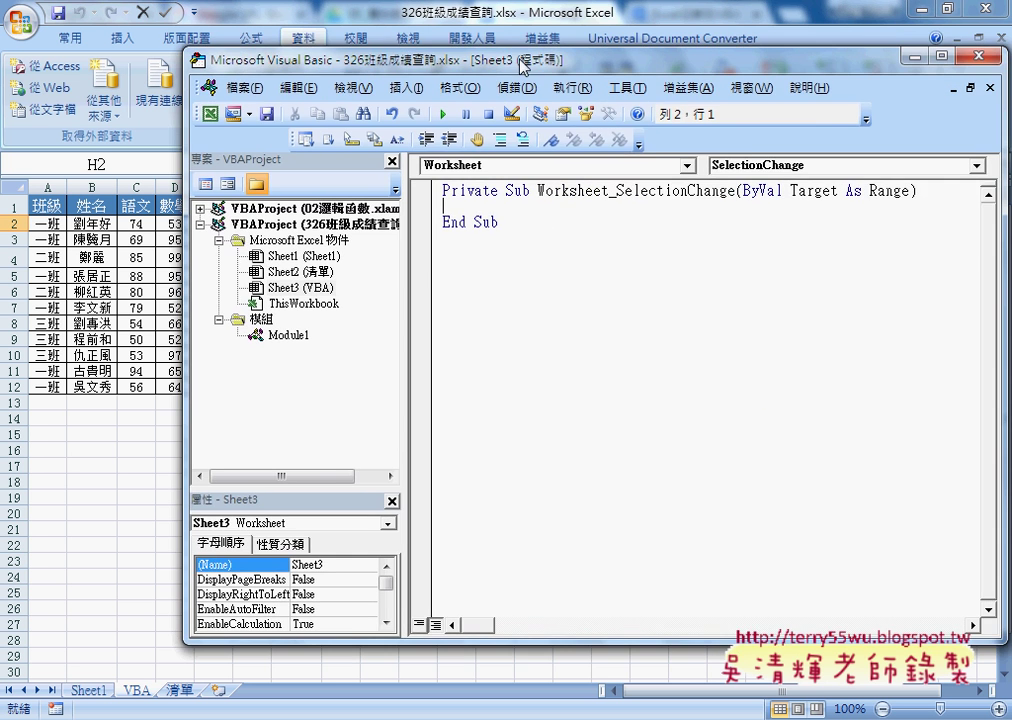
pyautogui.click(757, 172)
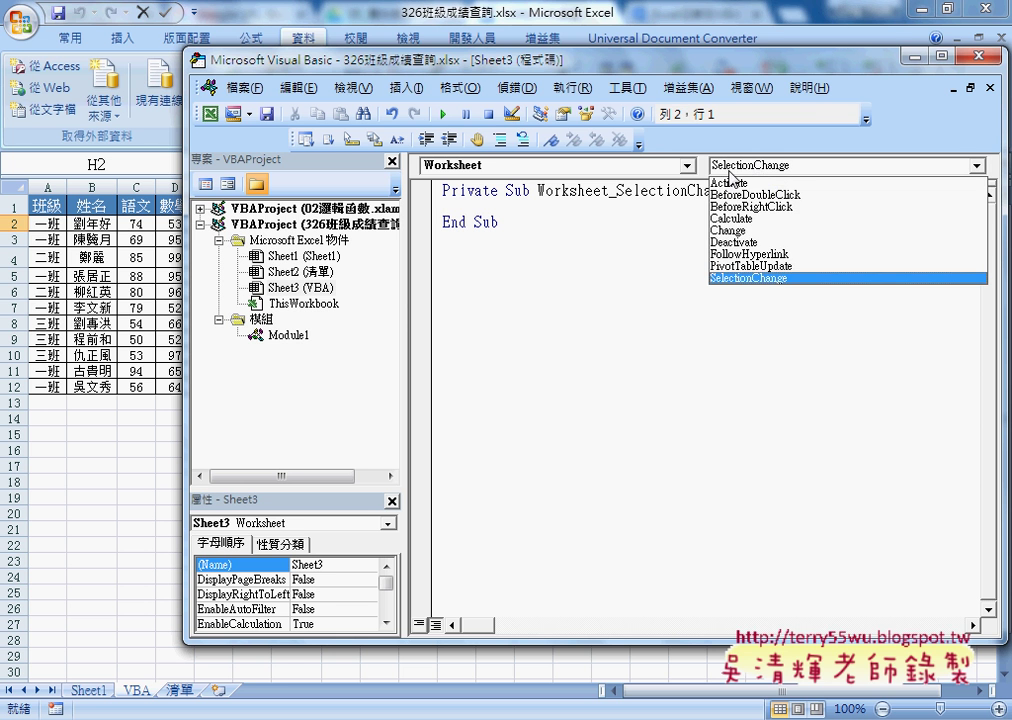
pyautogui.click(741, 236)
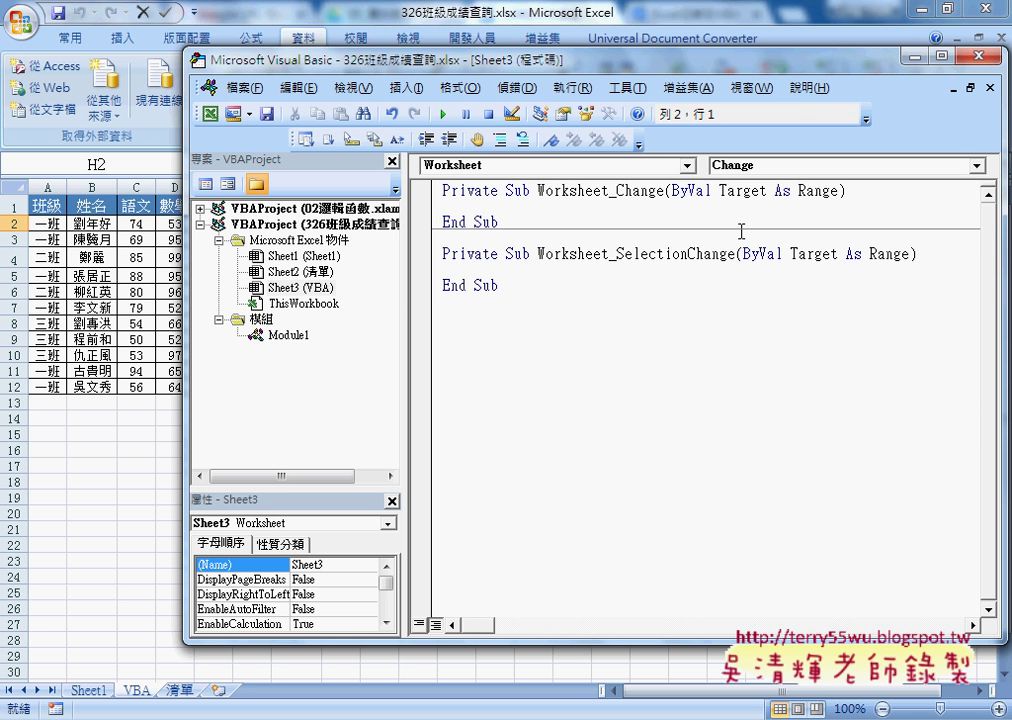
# - Delete the Worksheet_SelectionChange procedure and indent the blank line inside Worksheet_Change
pyautogui.moveTo(505, 296); pyautogui.dragTo(432, 261)
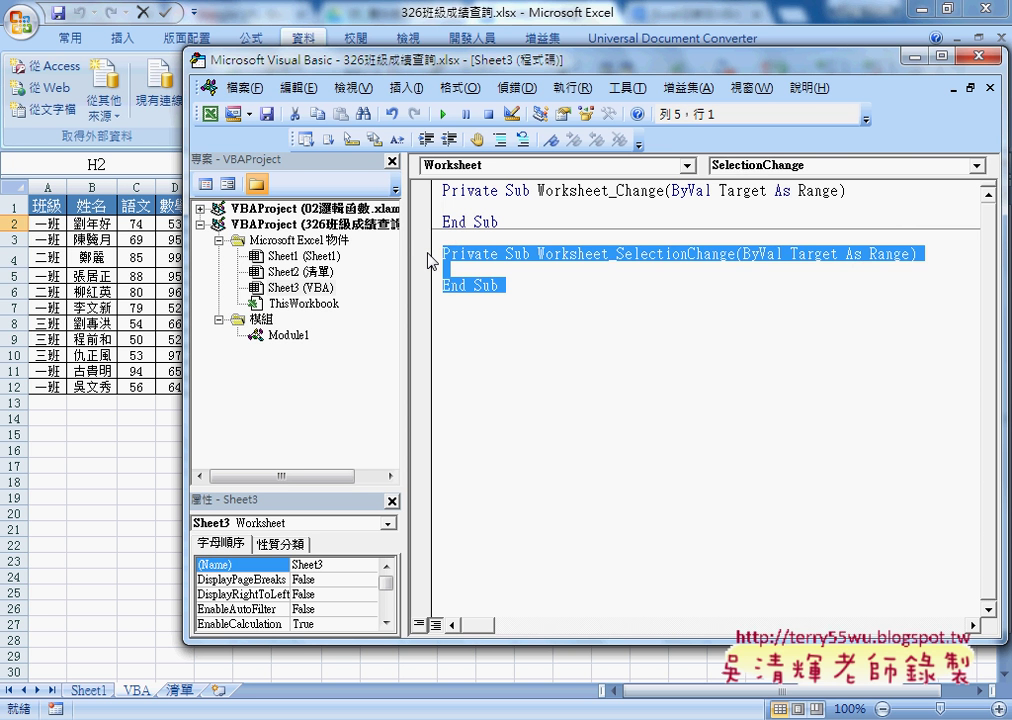
pyautogui.press('Delete')
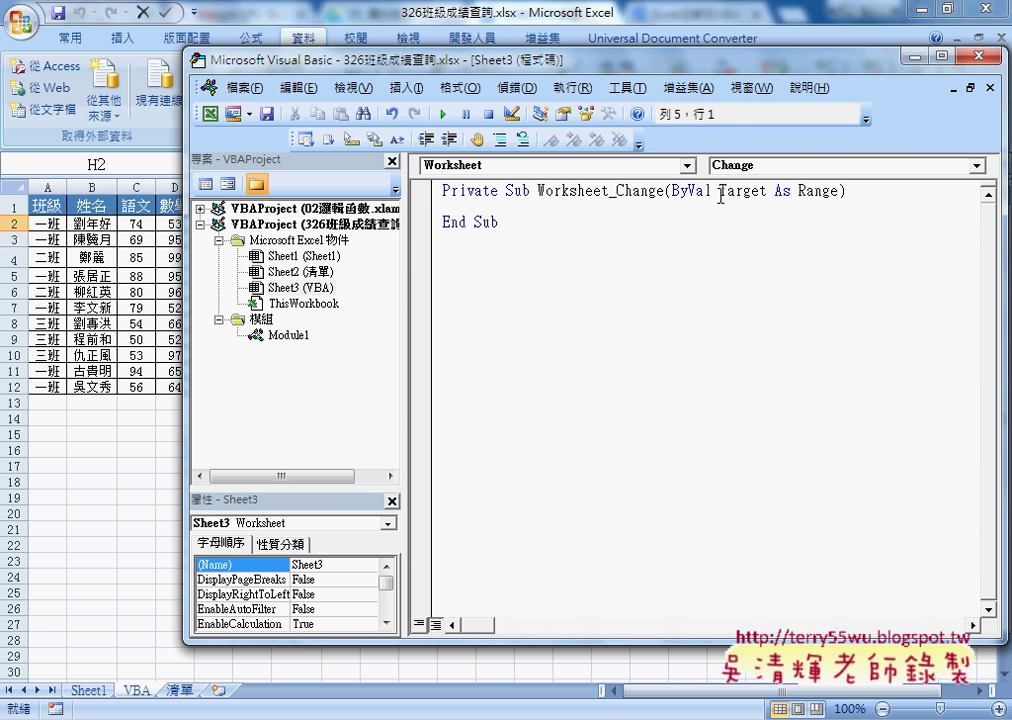
pyautogui.doubleClick(729, 191)
pyautogui.press('Down')
pyautogui.press('Tab')
# - Write the line If Target.Address = "$H$2" Then in Worksheet_Change
pyautogui.moveTo(420, 68); pyautogui.dragTo(690, 110)
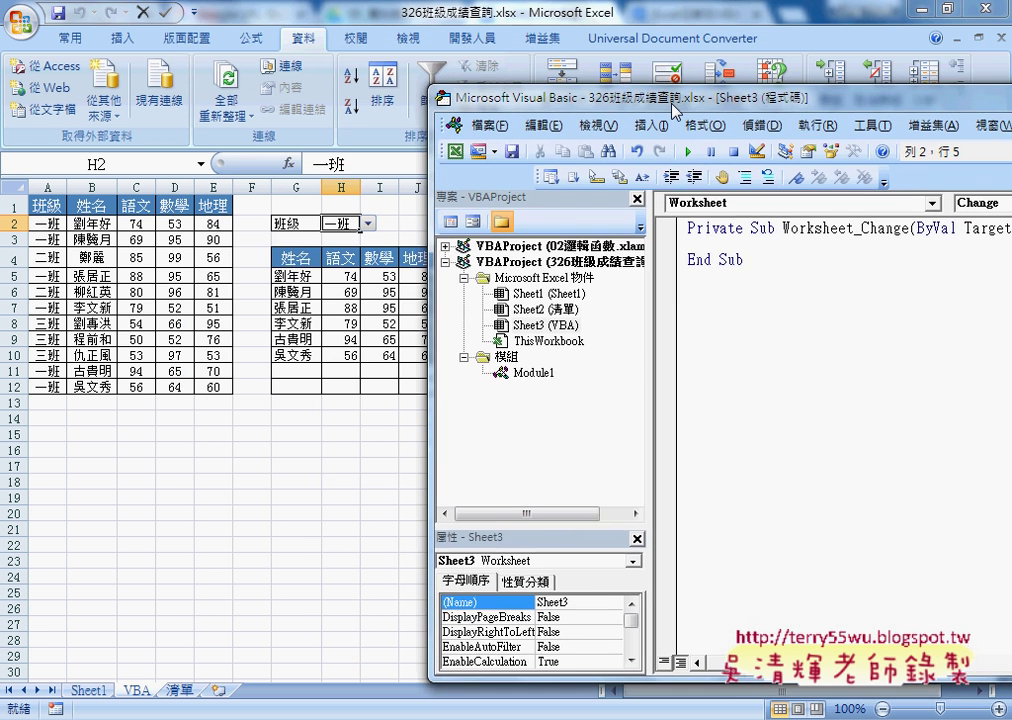
pyautogui.moveTo(594, 101); pyautogui.dragTo(298, 78)
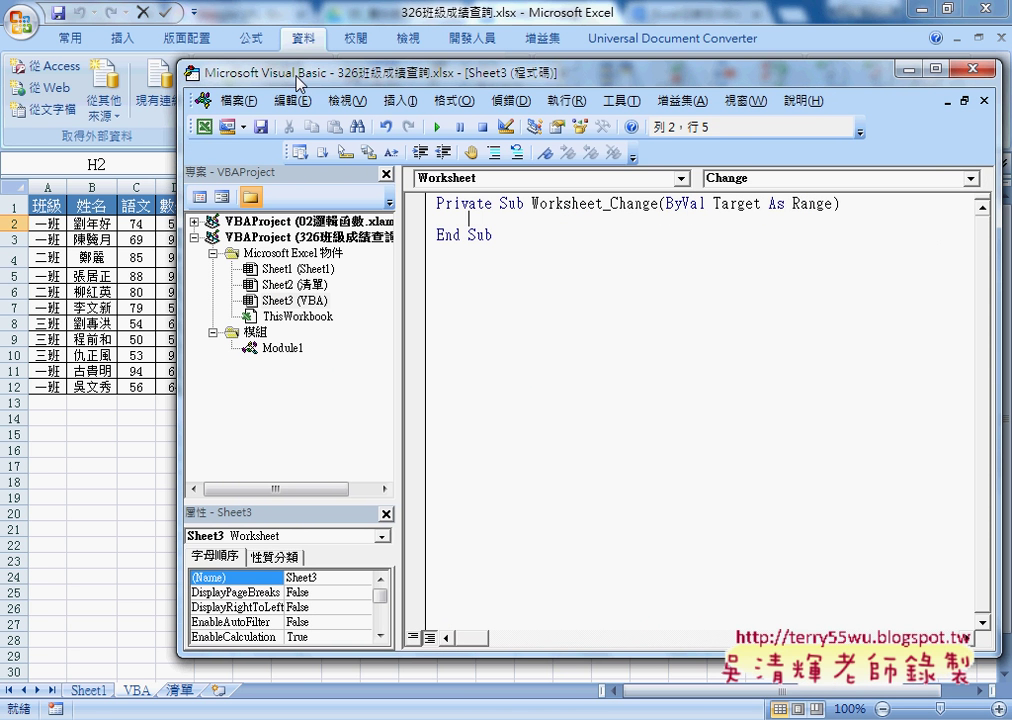
pyautogui.write('i')
pyautogui.write('f')
pyautogui.write('ta')
pyautogui.write('rg')
pyautogui.write('et.')
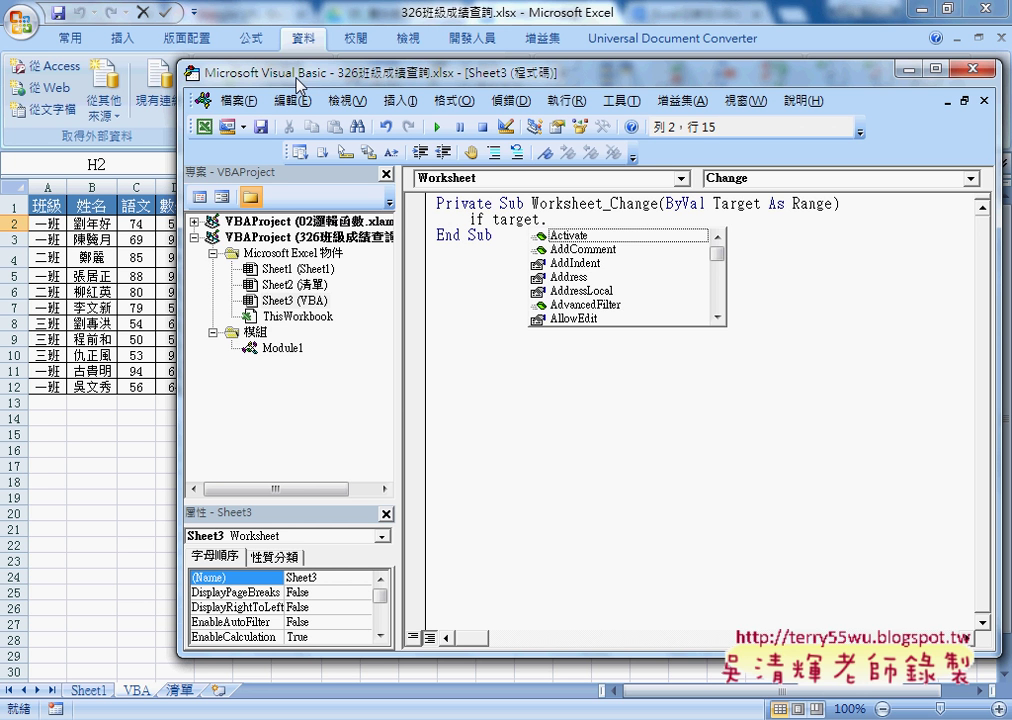
pyautogui.write('a')
pyautogui.click(628, 277)
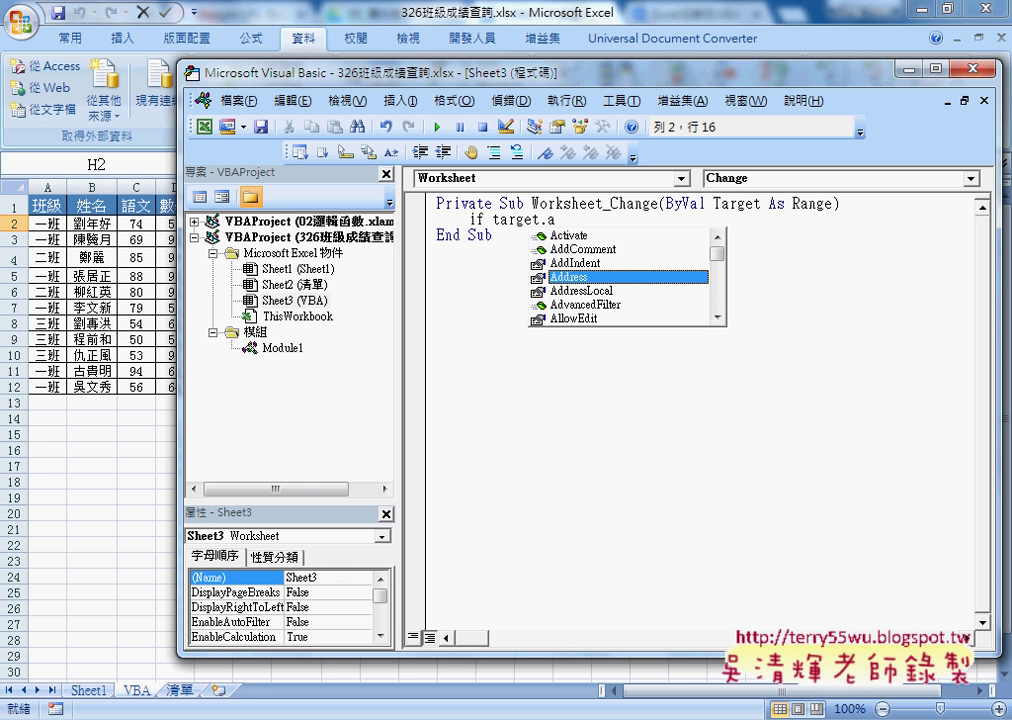
pyautogui.write('=')
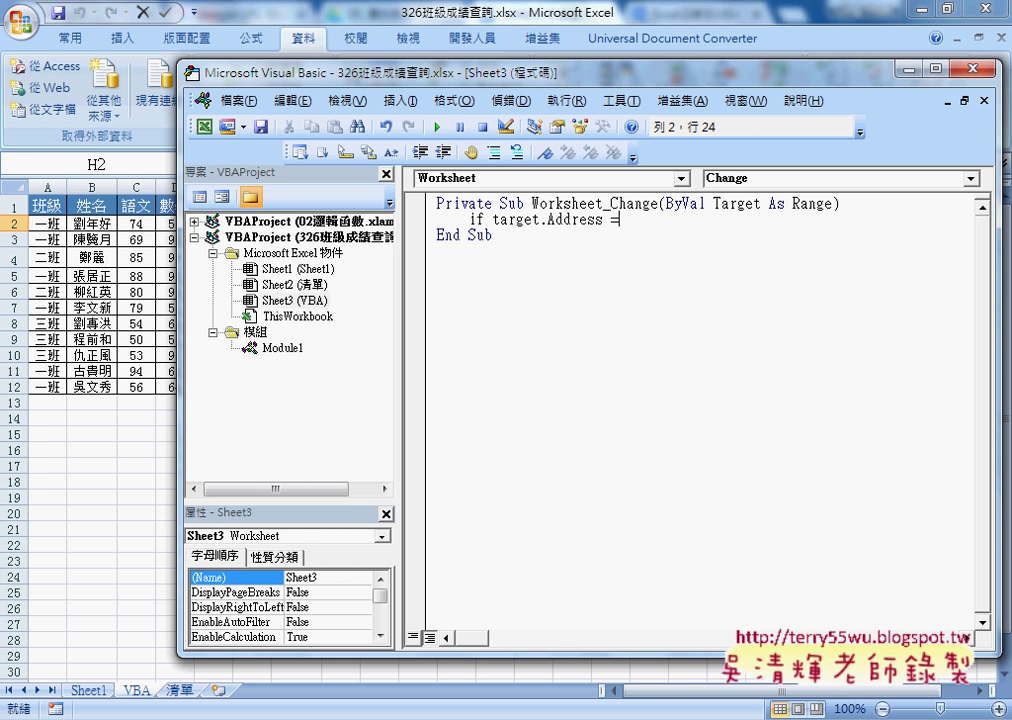
pyautogui.write('""')
pyautogui.press('Left')
pyautogui.write('$')
pyautogui.write('H')
pyautogui.write('$2')
pyautogui.press('Right')
pyautogui.write('th')
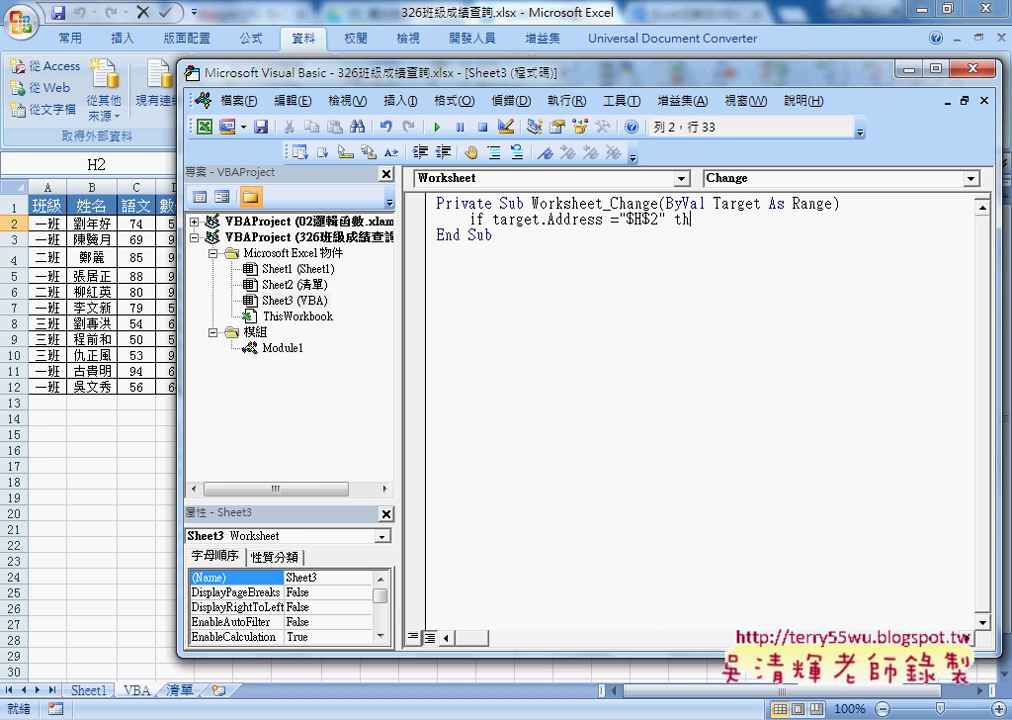
pyautogui.write('en')
pyautogui.press('Return')
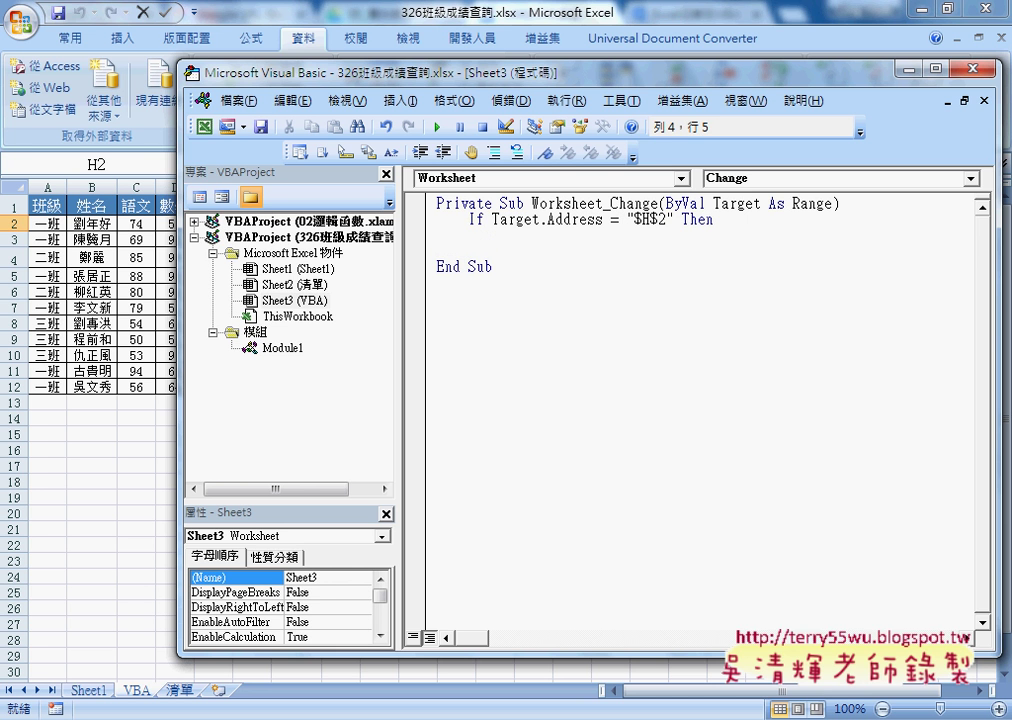
# - Close the block with End If and type call on the indented line inside
pyautogui.write('end ')
pyautogui.write('if')
pyautogui.press('Up')
pyautogui.click(475, 238)
pyautogui.press('Up')
pyautogui.press('Tab')
pyautogui.moveTo(675, 219); pyautogui.dragTo(491, 221)
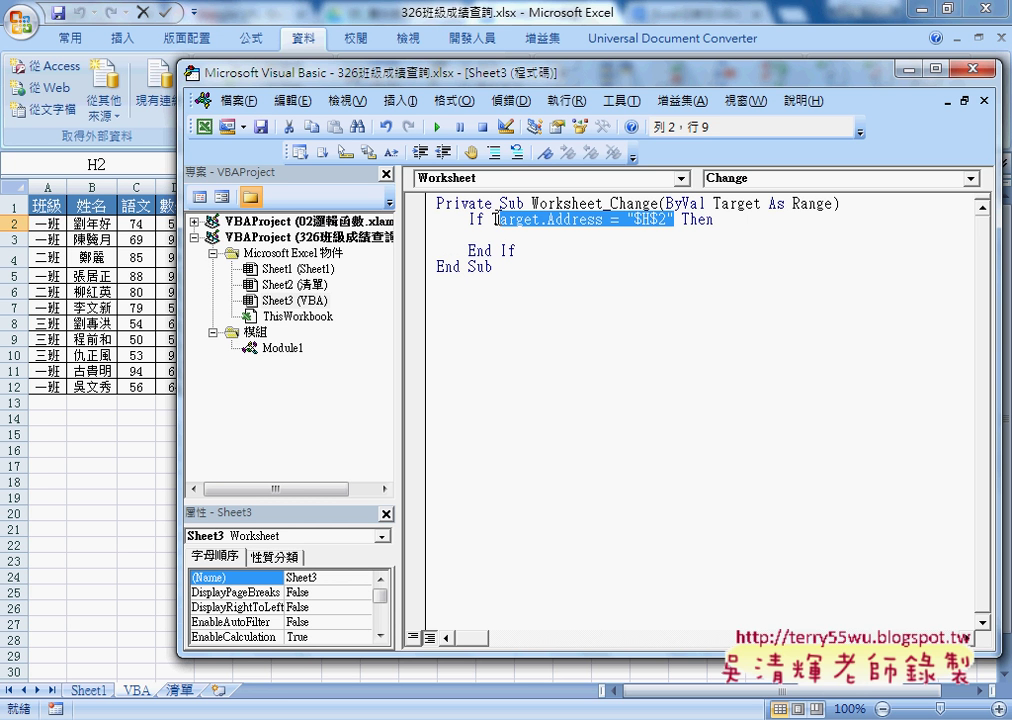
pyautogui.click(513, 238)
pyautogui.write('c')
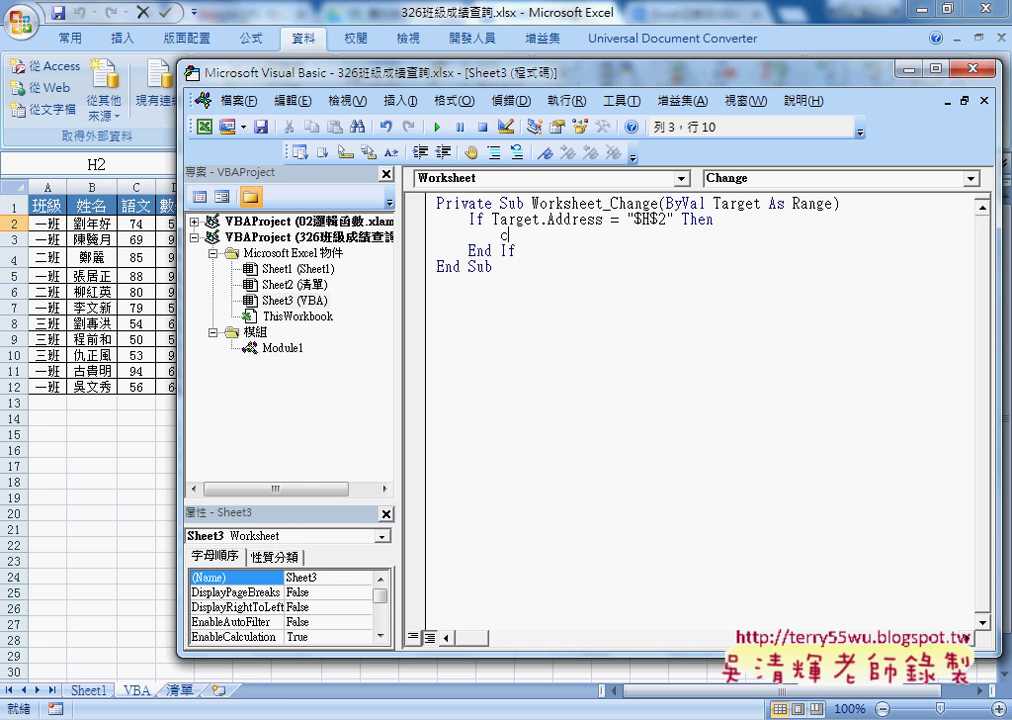
pyautogui.write('all')
pyautogui.click(283, 348)
# - Copy the macro name 班級 from Module1 and paste it into Sheet3 as Call 班級
pyautogui.doubleClick(283, 348)
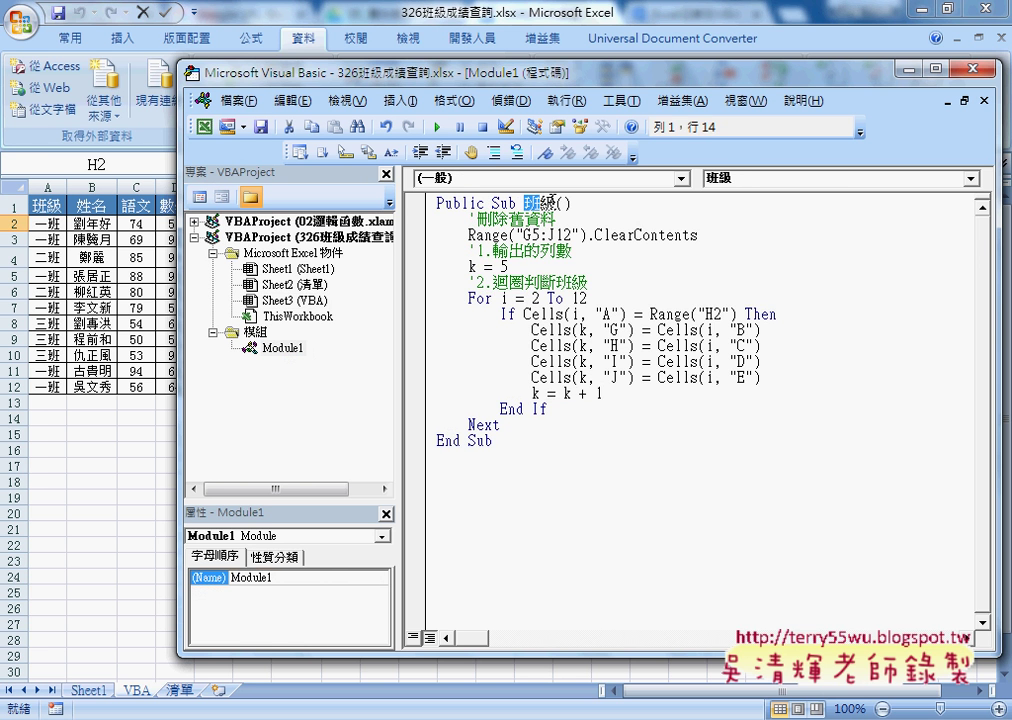
pyautogui.doubleClick(545, 203)
pyautogui.rightClick(545, 203)
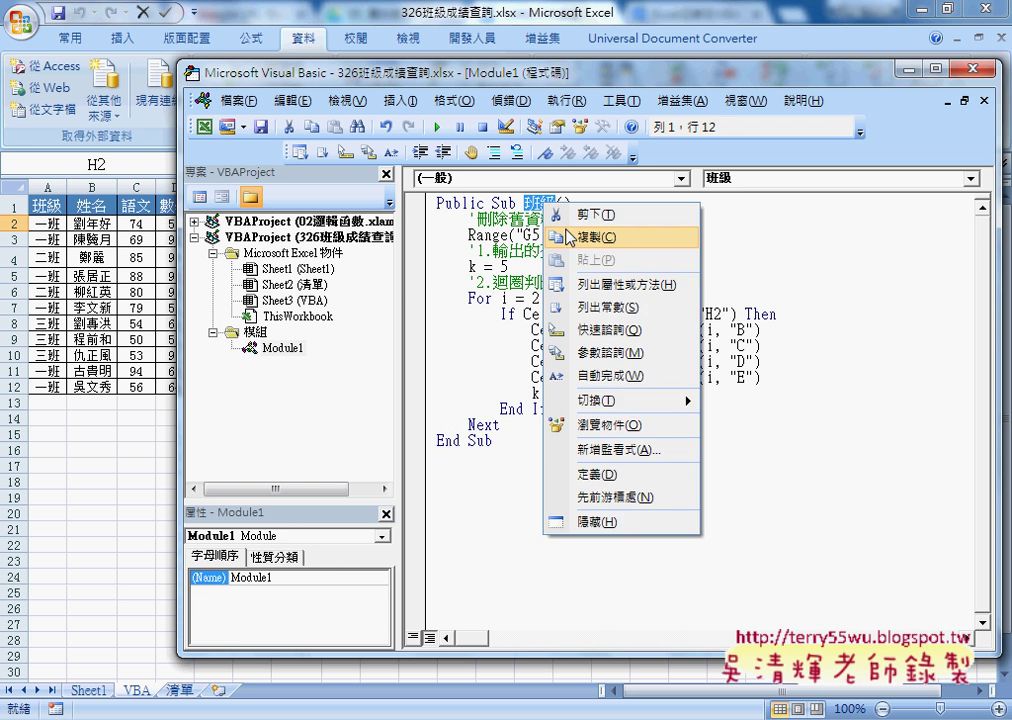
pyautogui.click(580, 236)
pyautogui.doubleClick(283, 300)
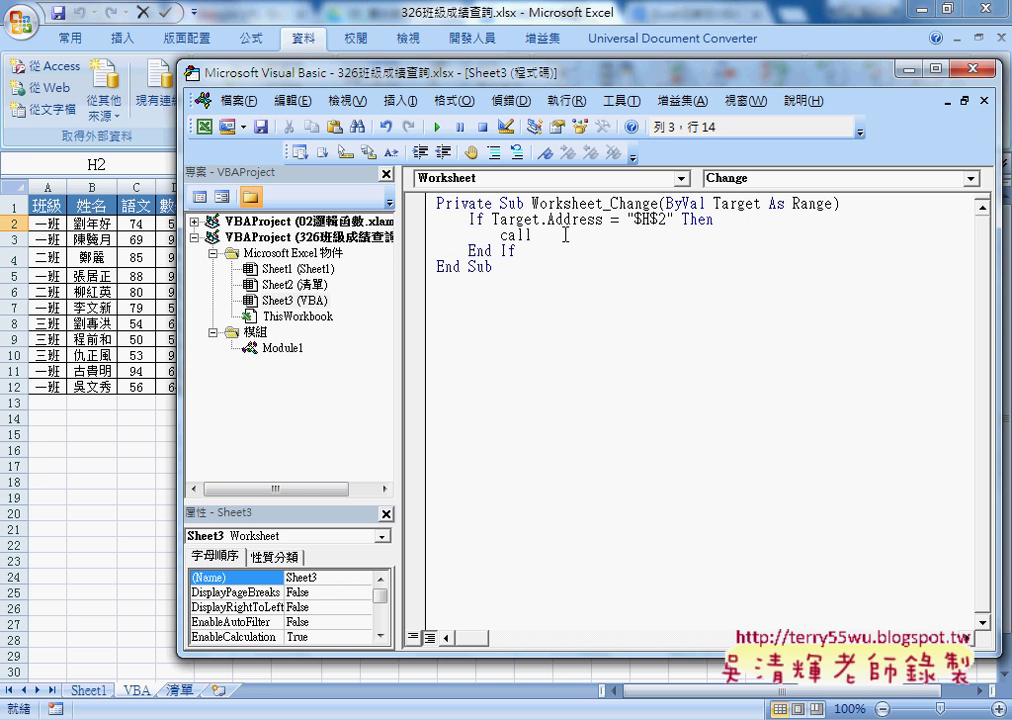
pyautogui.hotkey('ctrl', 'v')
pyautogui.click(637, 327)
# - Test the H2 dropdown by choosing 二班, 三班 and 一班 in turn
pyautogui.click(137, 450)
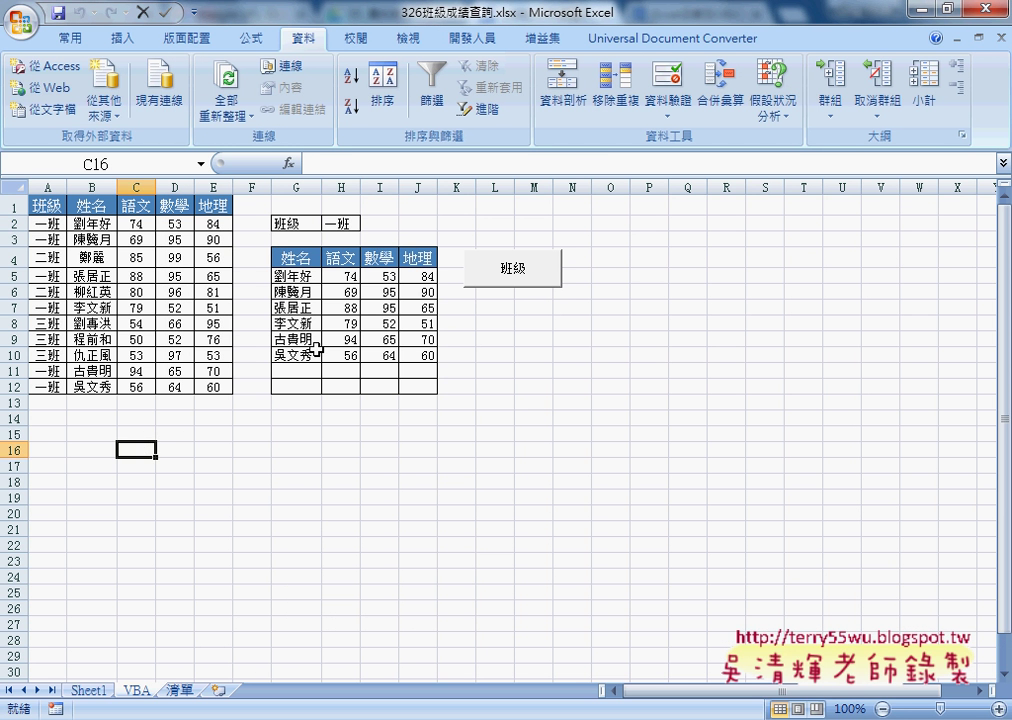
pyautogui.click(340, 223)
pyautogui.click(369, 225)
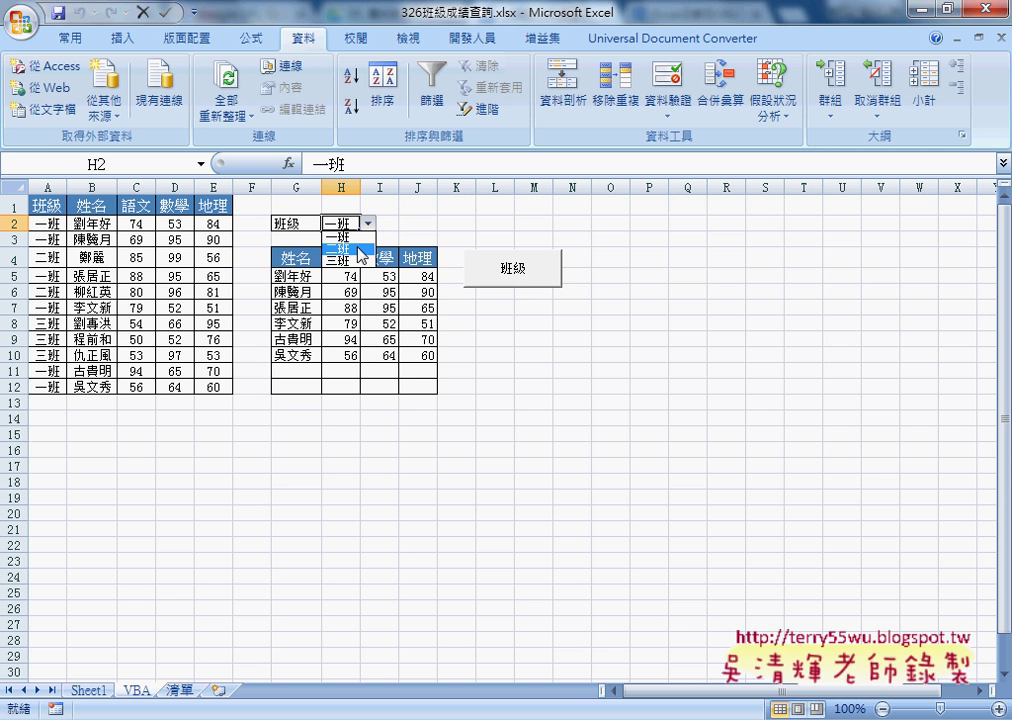
pyautogui.click(360, 248)
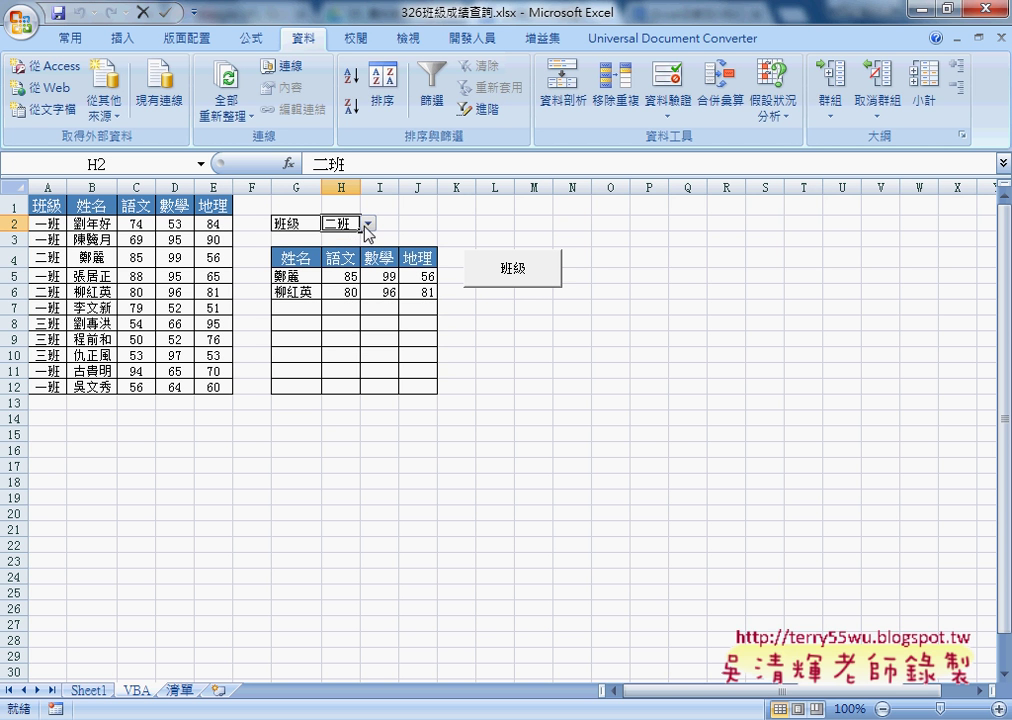
pyautogui.click(369, 224)
pyautogui.click(355, 260)
pyautogui.click(369, 224)
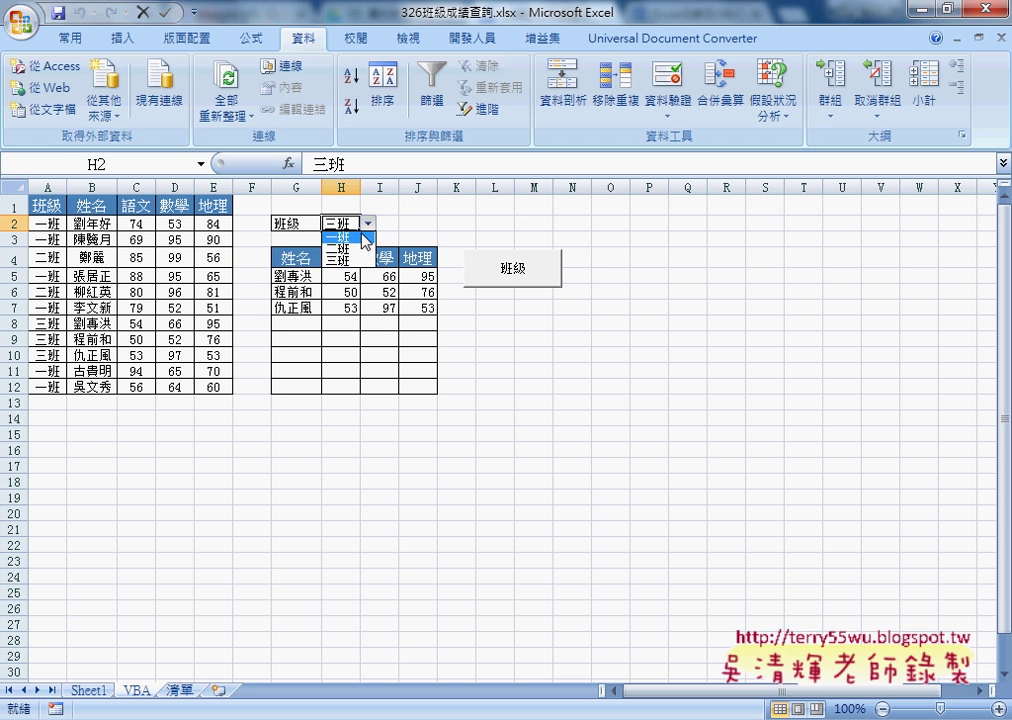
pyautogui.click(358, 236)
pyautogui.click(369, 224)
pyautogui.click(352, 248)
pyautogui.click(369, 224)
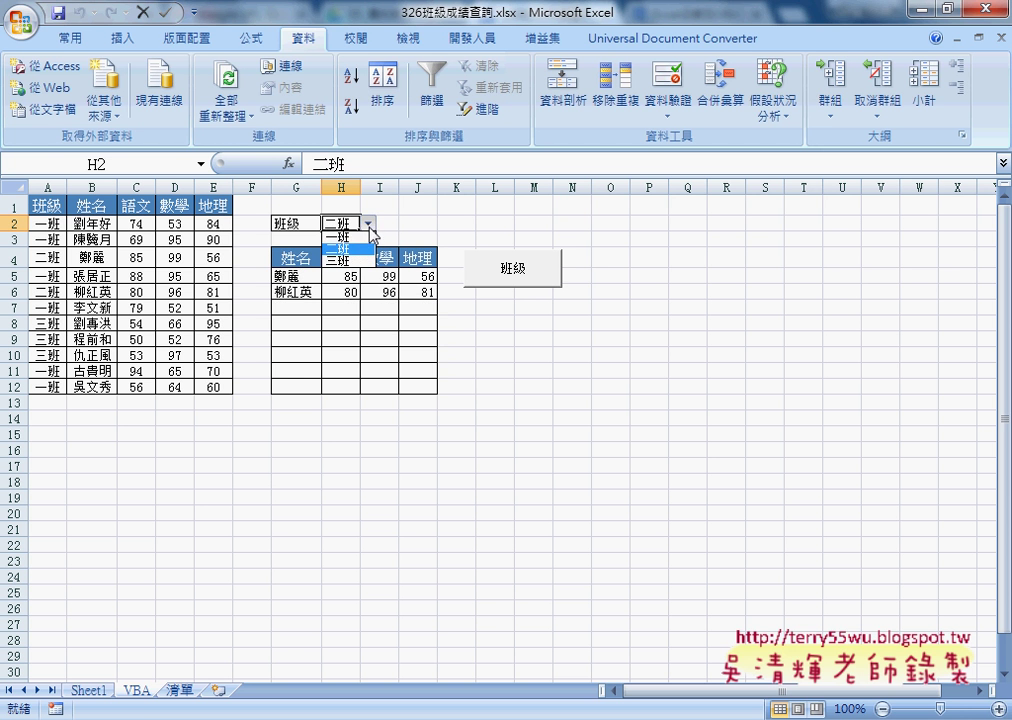
pyautogui.click(366, 262)
# - Cut the 班級 button, then retest H2 by choosing 一班 and 二班
pyautogui.rightClick(528, 279)
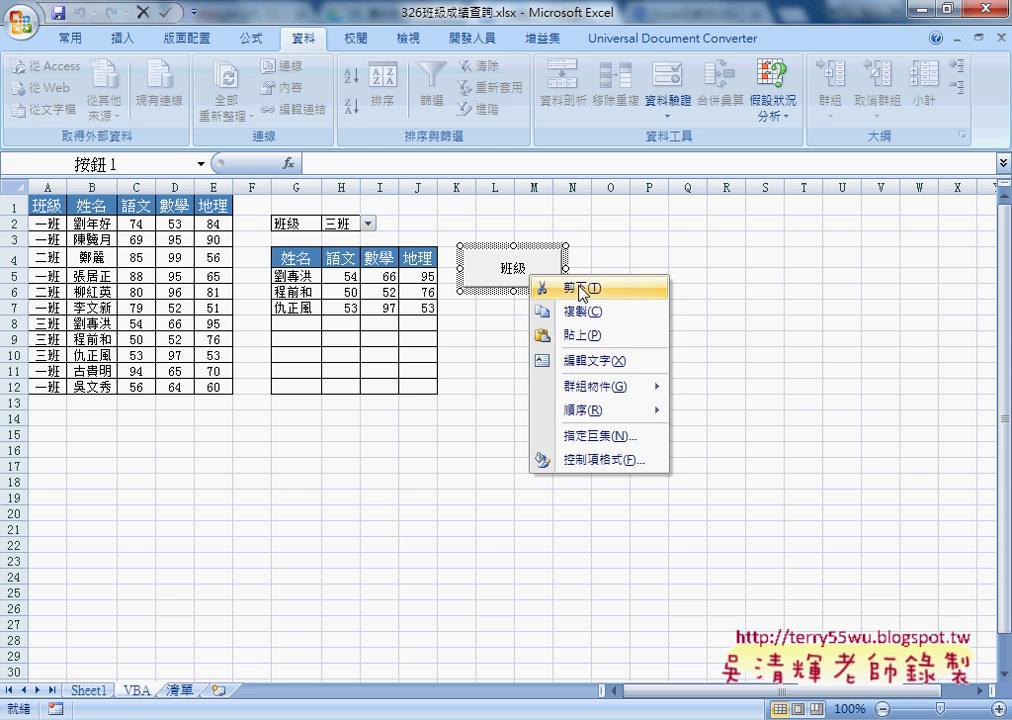
pyautogui.click(583, 289)
pyautogui.click(369, 224)
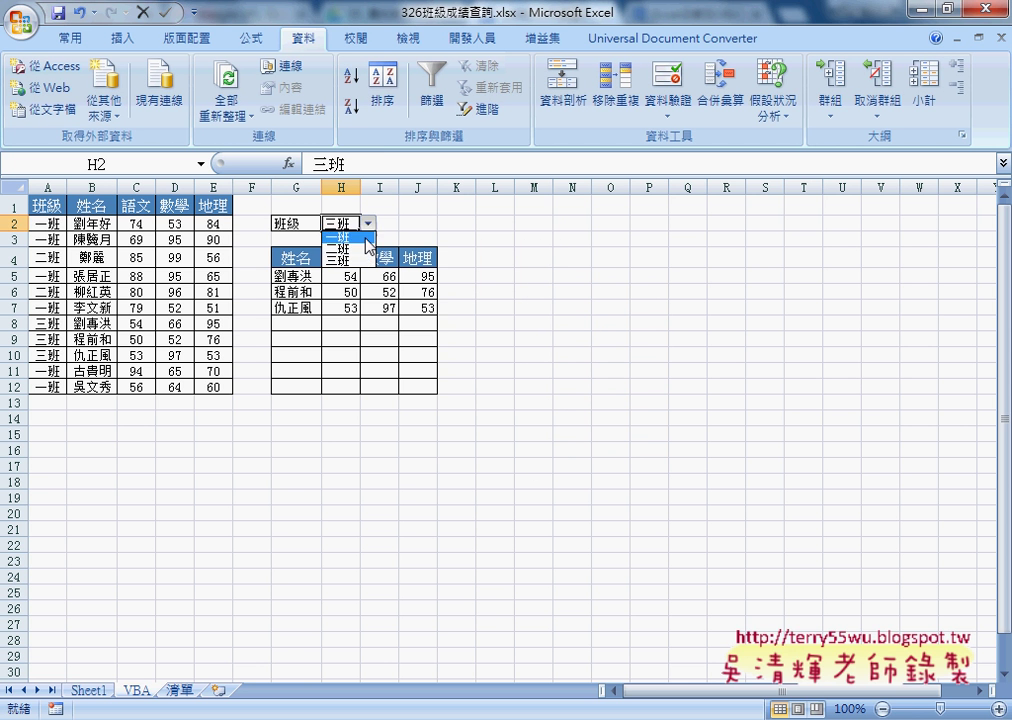
pyautogui.click(360, 237)
pyautogui.click(369, 224)
pyautogui.click(358, 248)
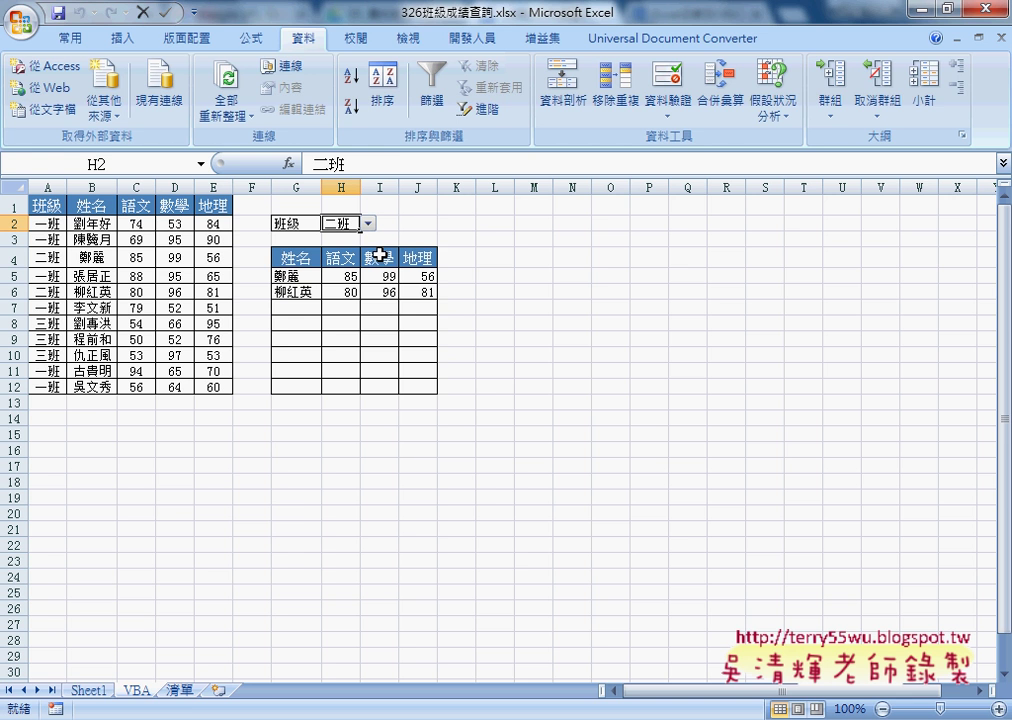
# - Switch to the 326班級成績查詢.docx notes and select the Public Sub 班級 code listing
pyautogui.hotkey('alt', 'Tab')
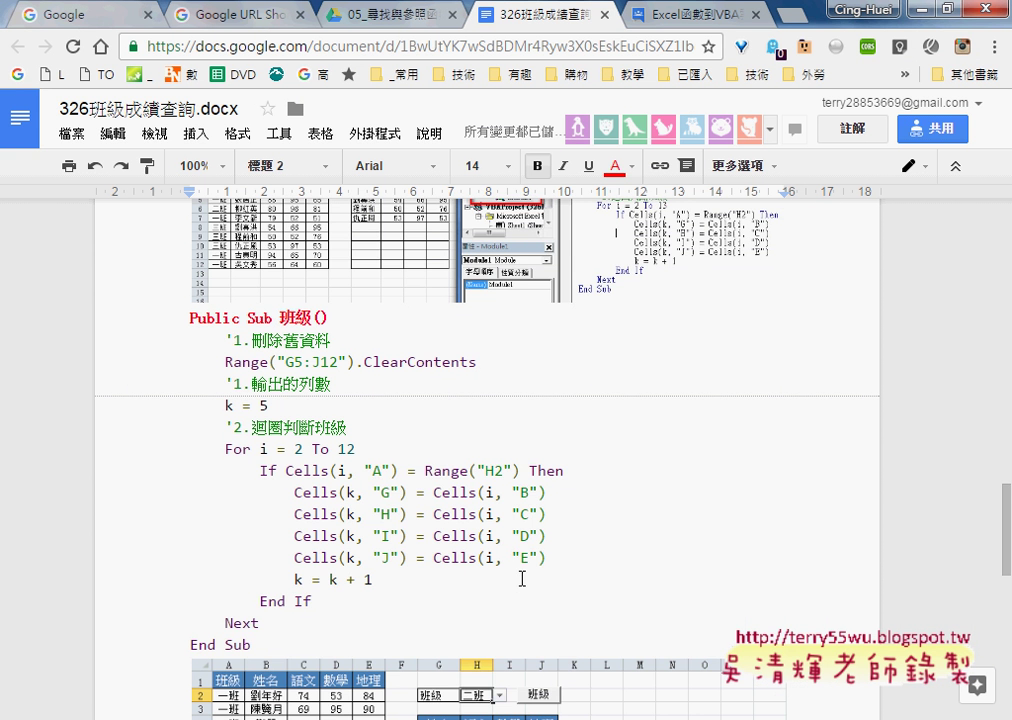
pyautogui.scroll(-1, 549, 549)
pyautogui.moveTo(323, 540)
pyautogui.mouseDown()
pyautogui.moveTo(216, 480)
pyautogui.moveTo(179, 218)
pyautogui.mouseUp()
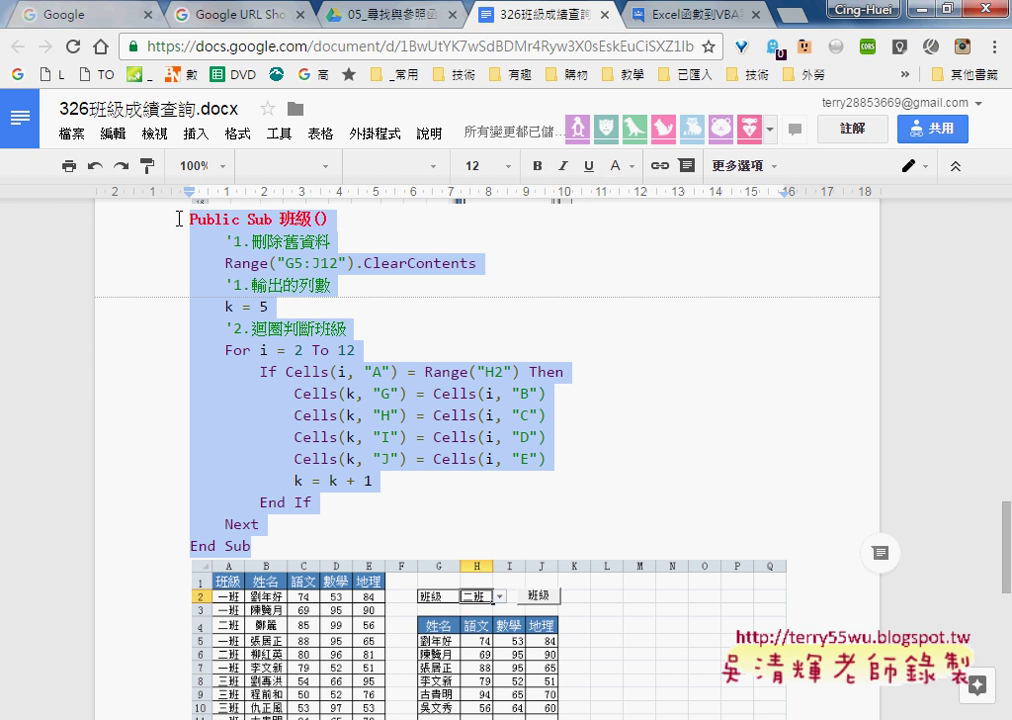